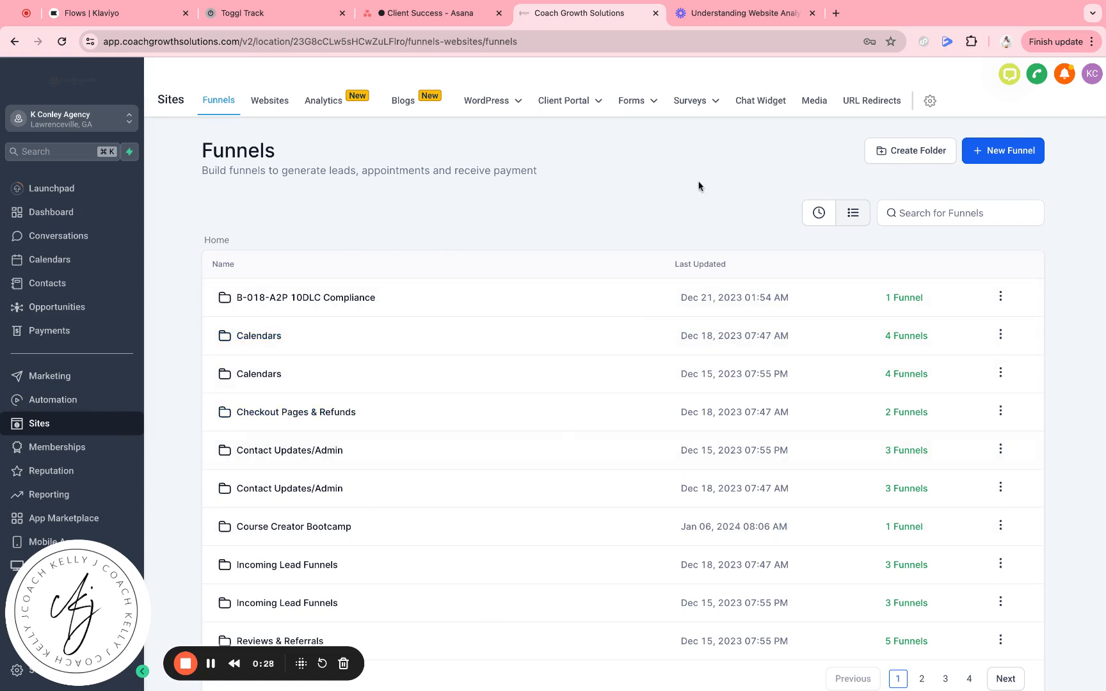
Step: Create a new funnel from blank named "1:1 Discovery Call Calendar"
click(996, 159)
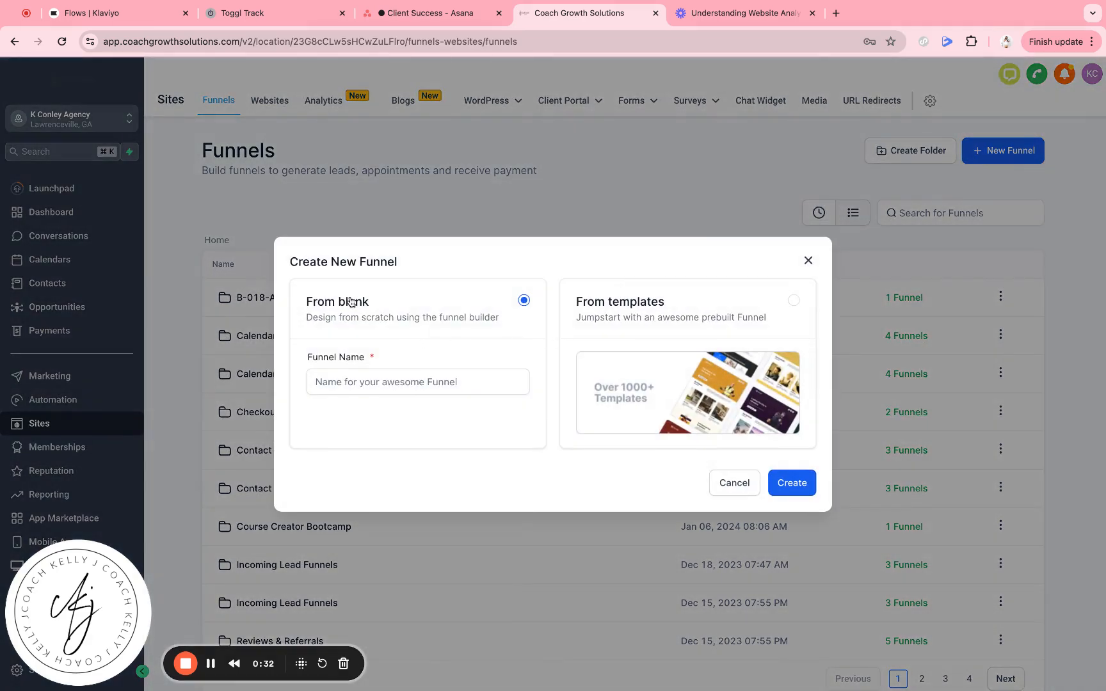
click(358, 380)
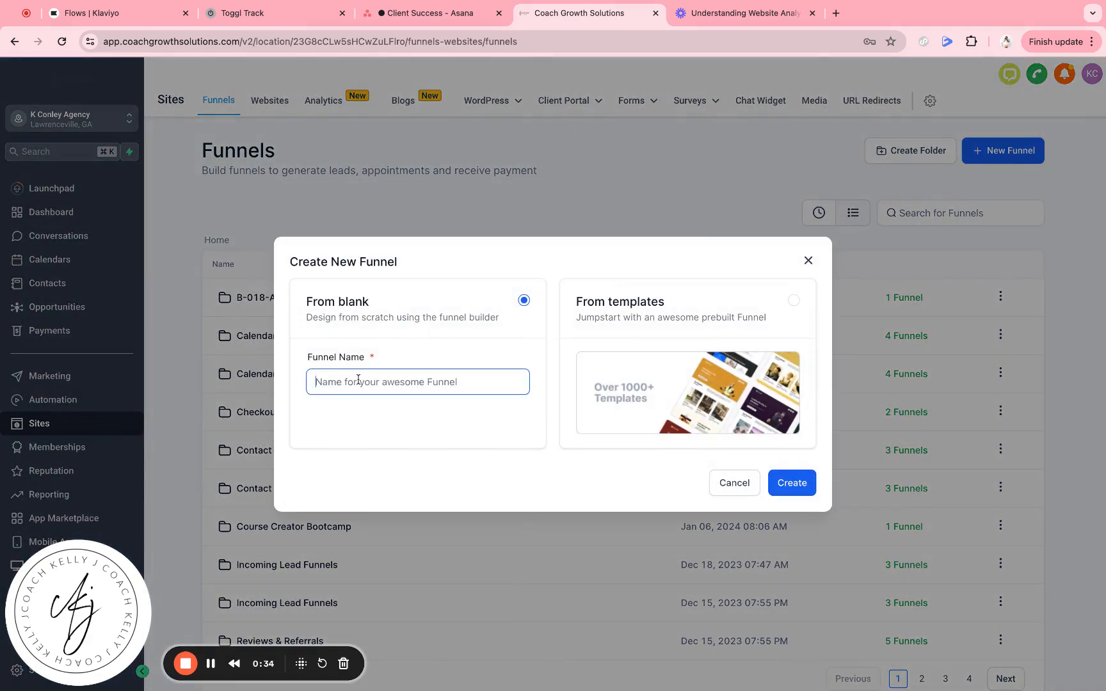
text(1:1 Dis)
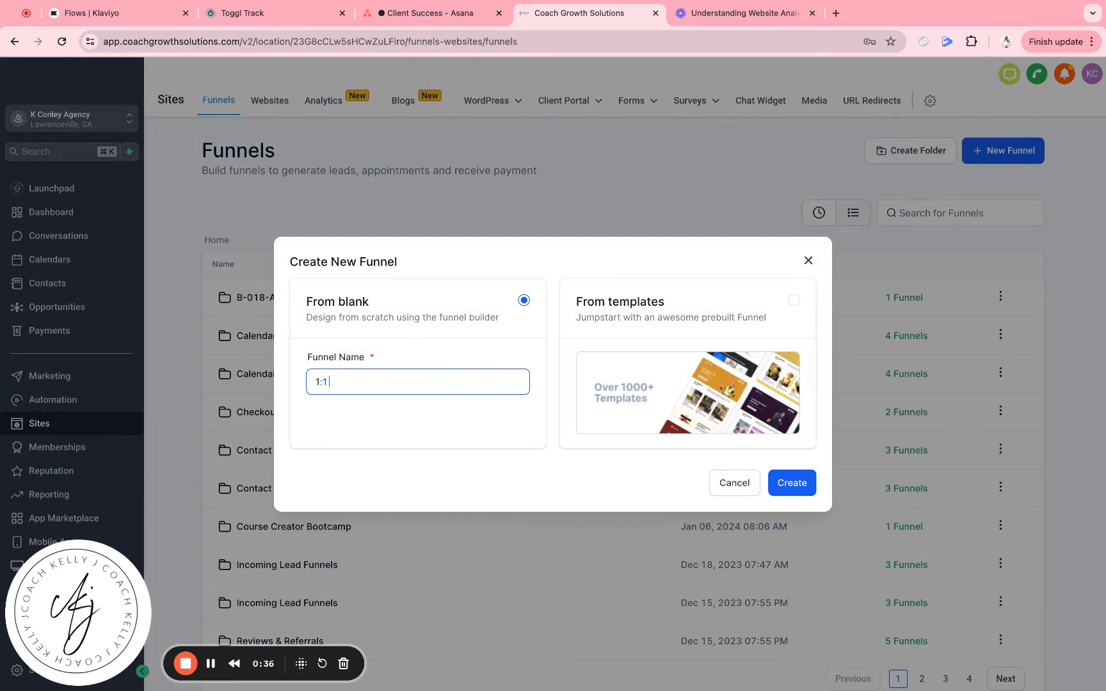
text(covery Call Calendar)
click(799, 490)
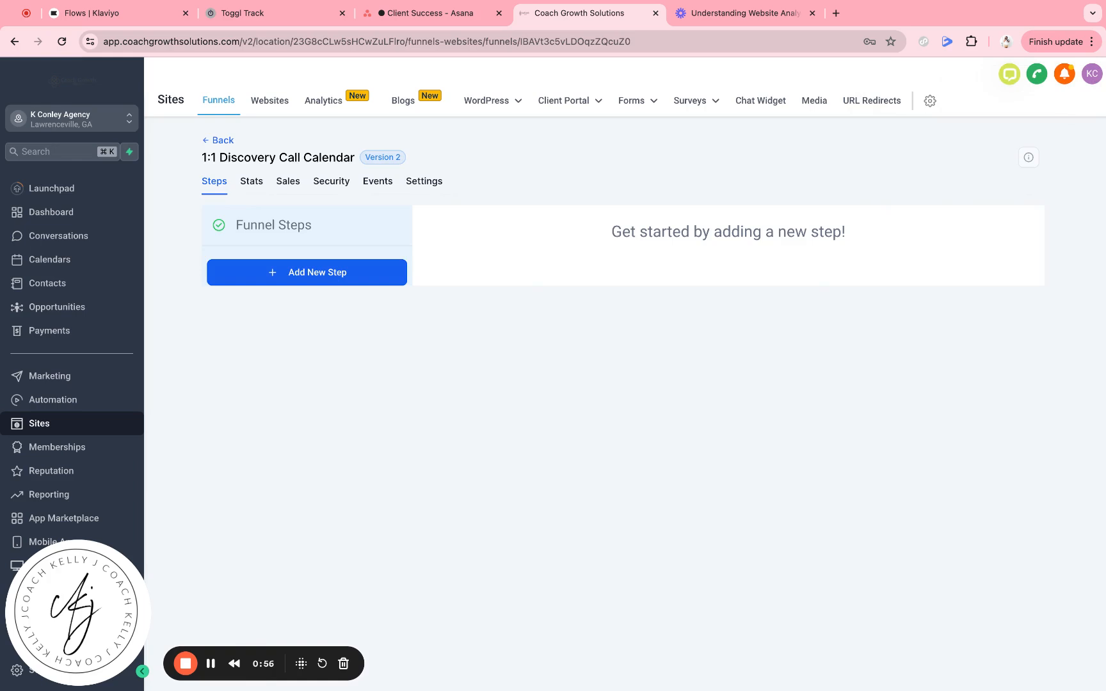
Step: Add a new step to the funnel with the page name "Calendar Page"
click(311, 284)
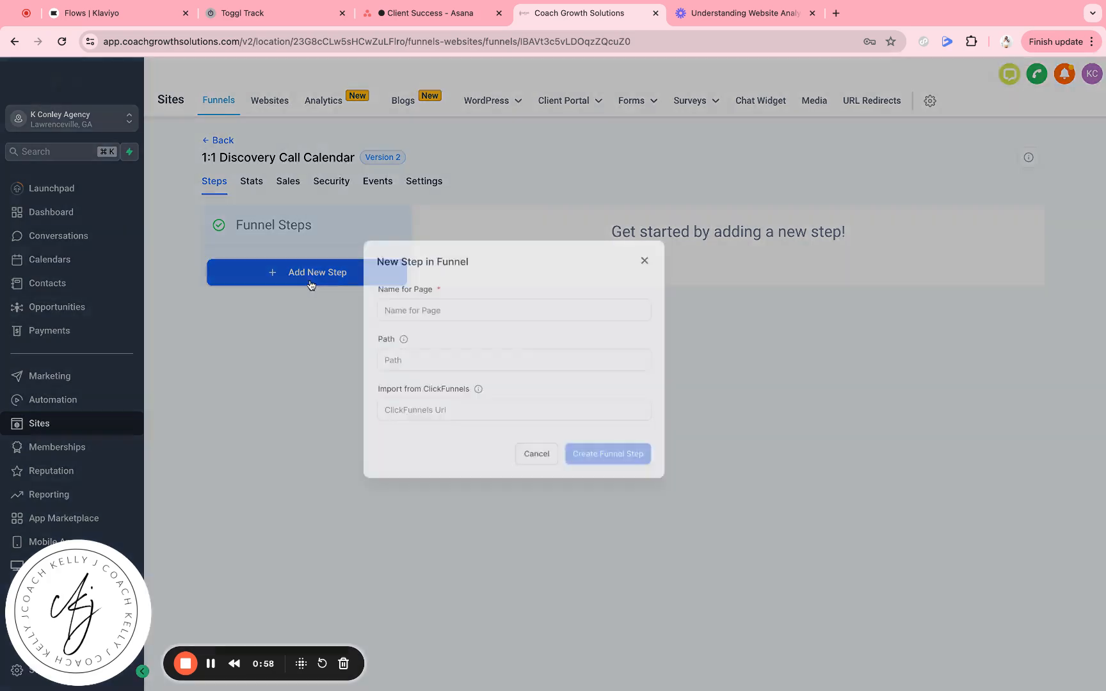
click(407, 316)
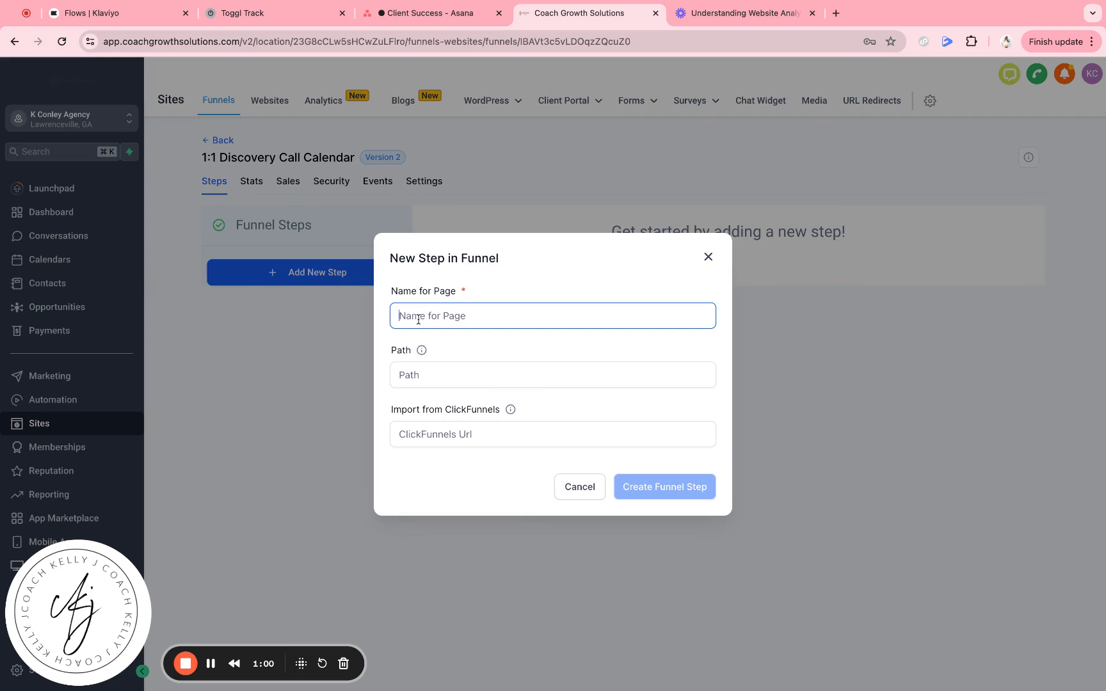
text(Book a Ds)
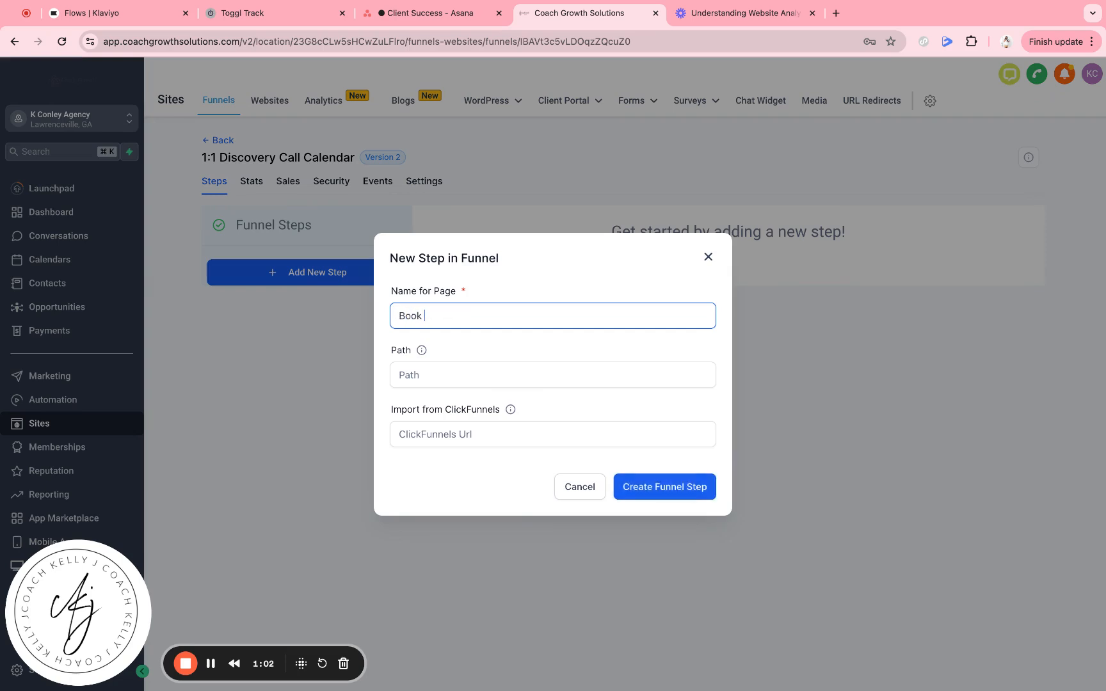
key(BackSpace)
key(BackSpace)
key(BackSpace)
key(BackSpace)
key(BackSpace)
key(BackSpace)
key(BackSpace)
key(BackSpace)
key(BackSpace)
text(Calendar Page)
click(638, 497)
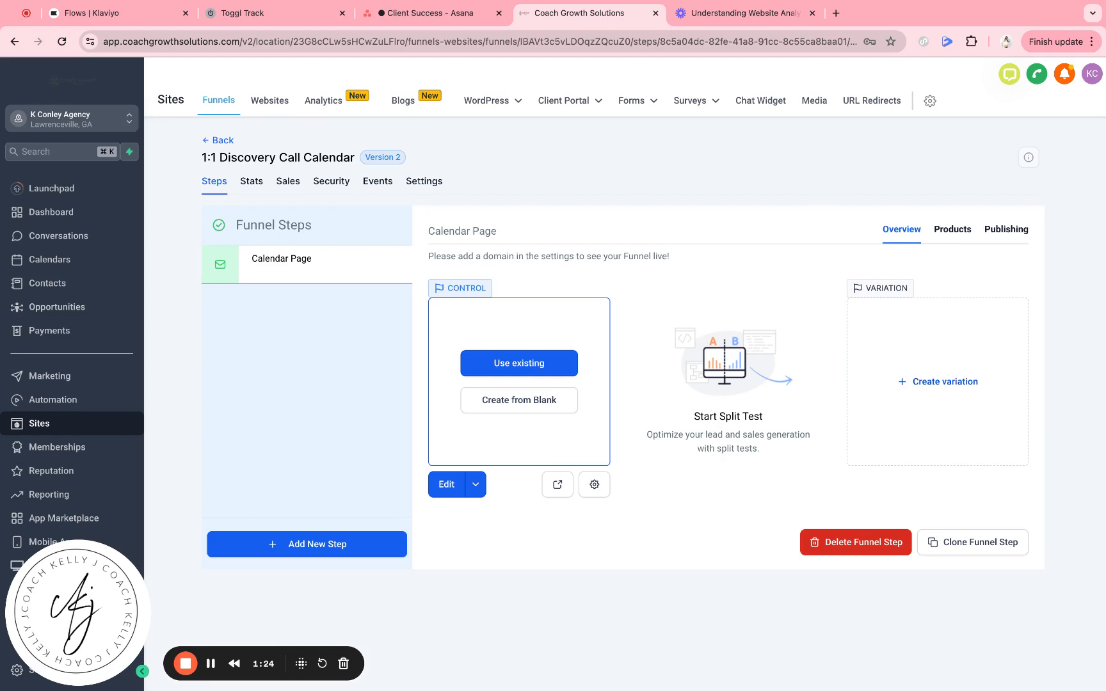
Step: Create the Calendar Page's control version from blank and lay out a Wide section containing a one-column row
click(522, 404)
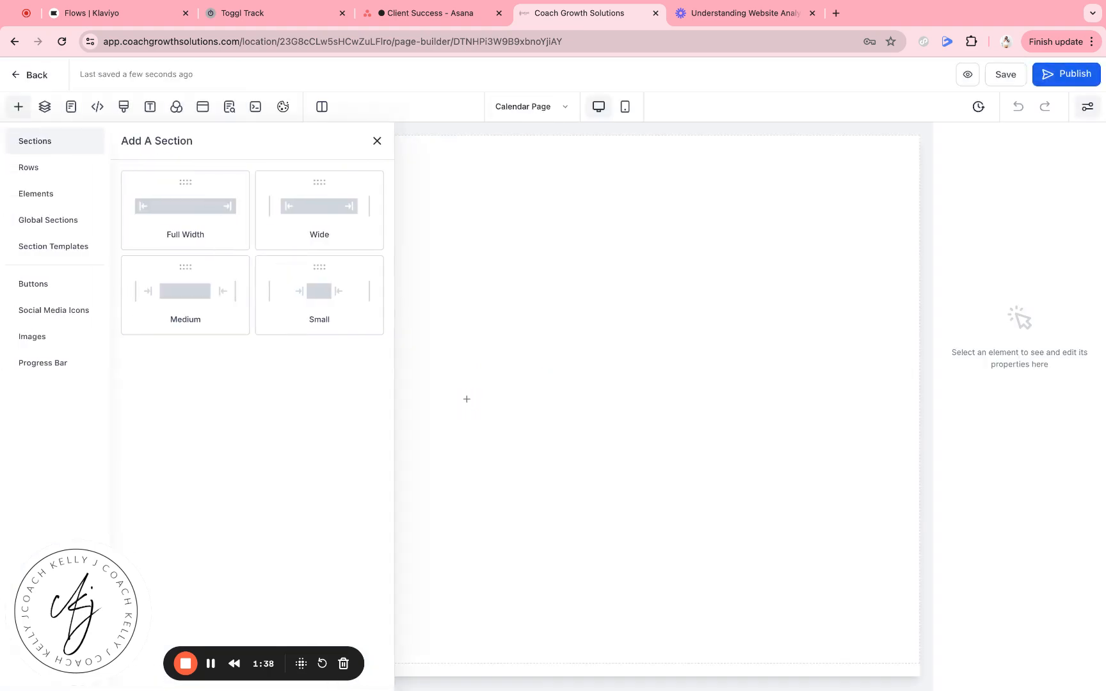
drag(305, 198, 486, 240)
drag(305, 197, 493, 231)
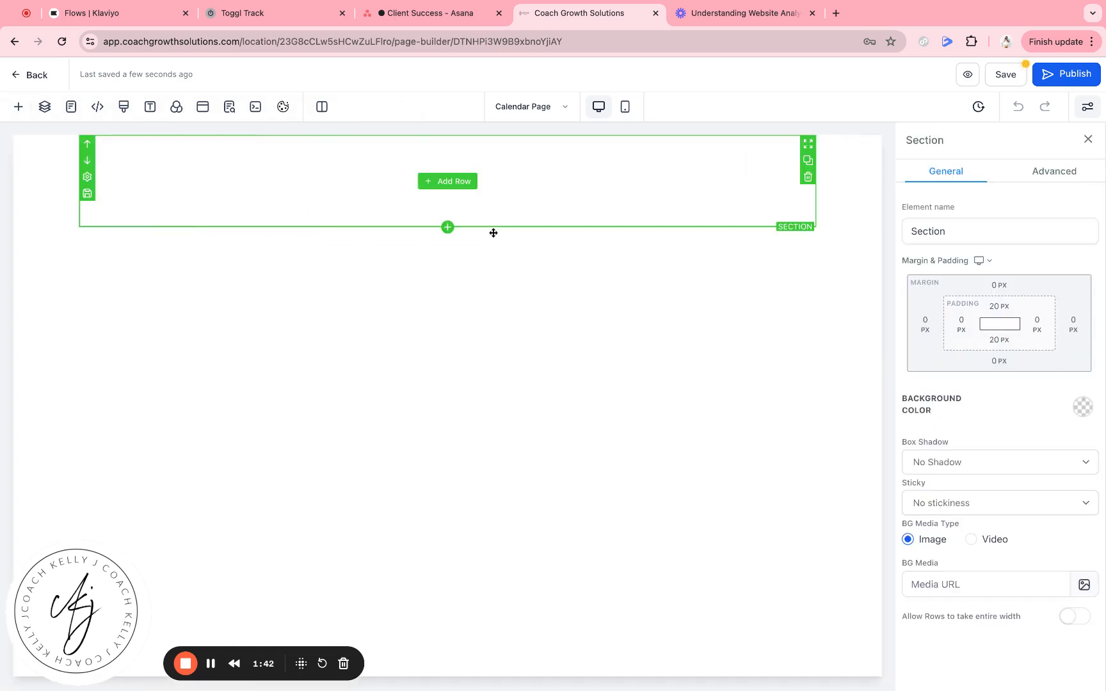
click(446, 184)
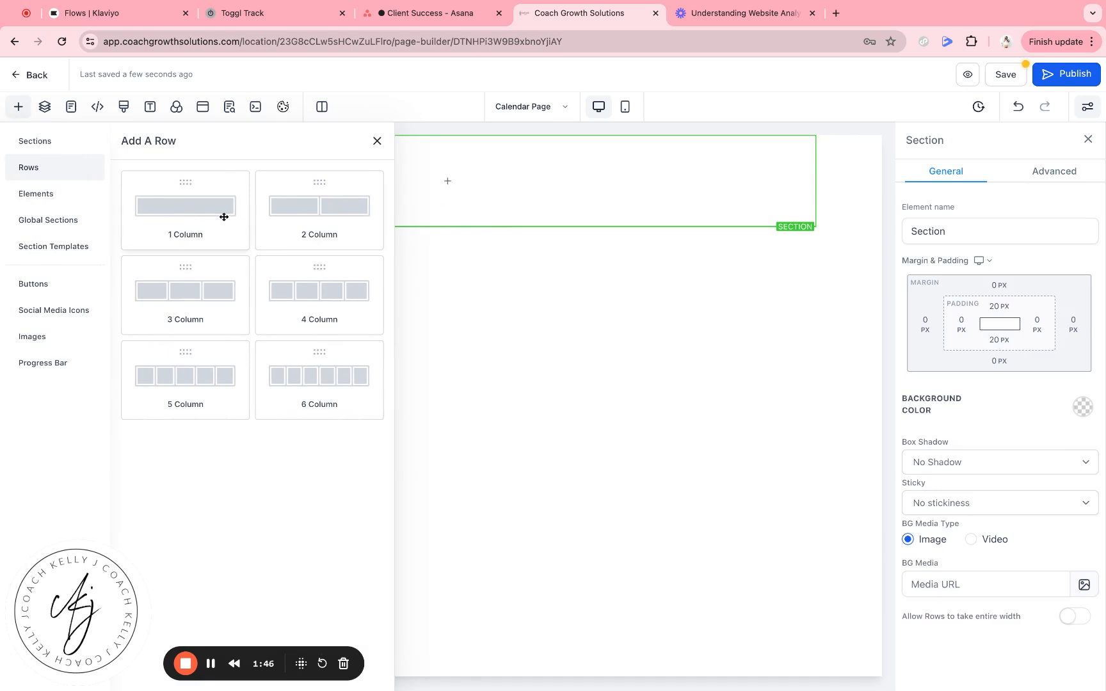
click(220, 219)
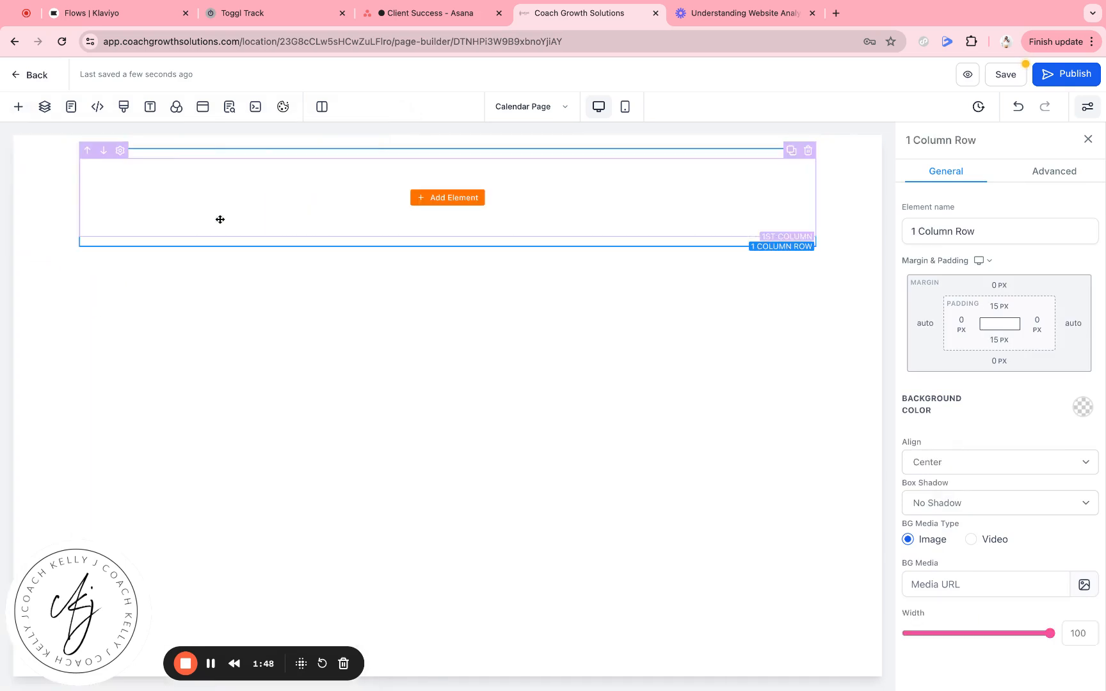
Step: Add a Calendar element to the column using the "15 Min. Rooted Session" calendar, and save the page, dismissing the SEO settings
click(431, 204)
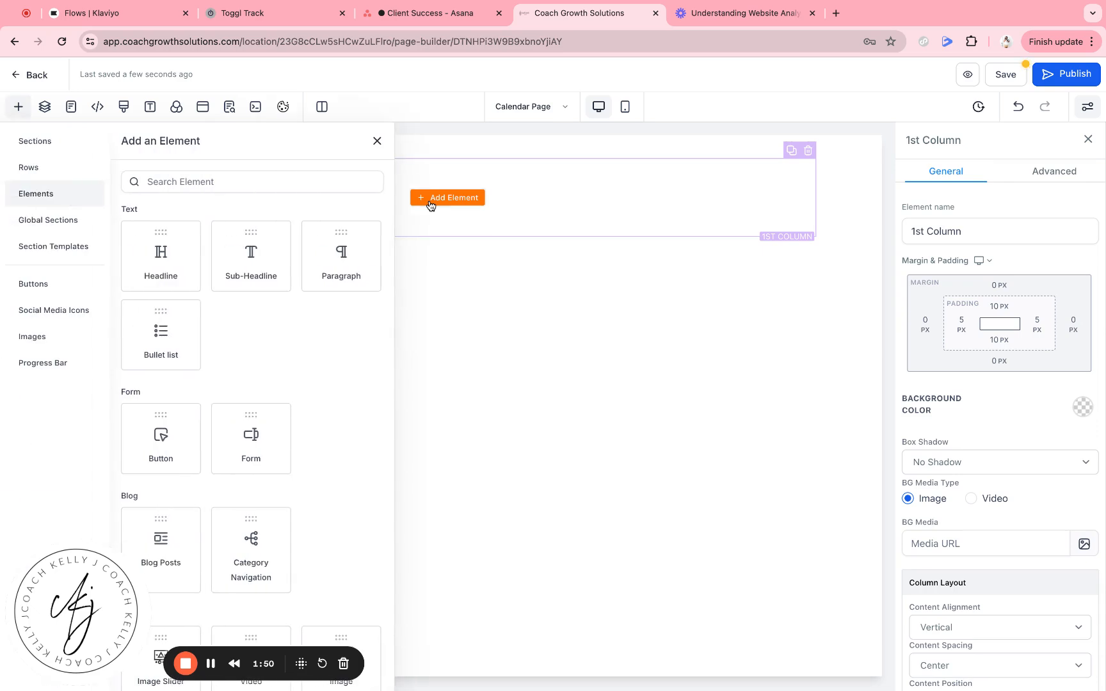
click(248, 179)
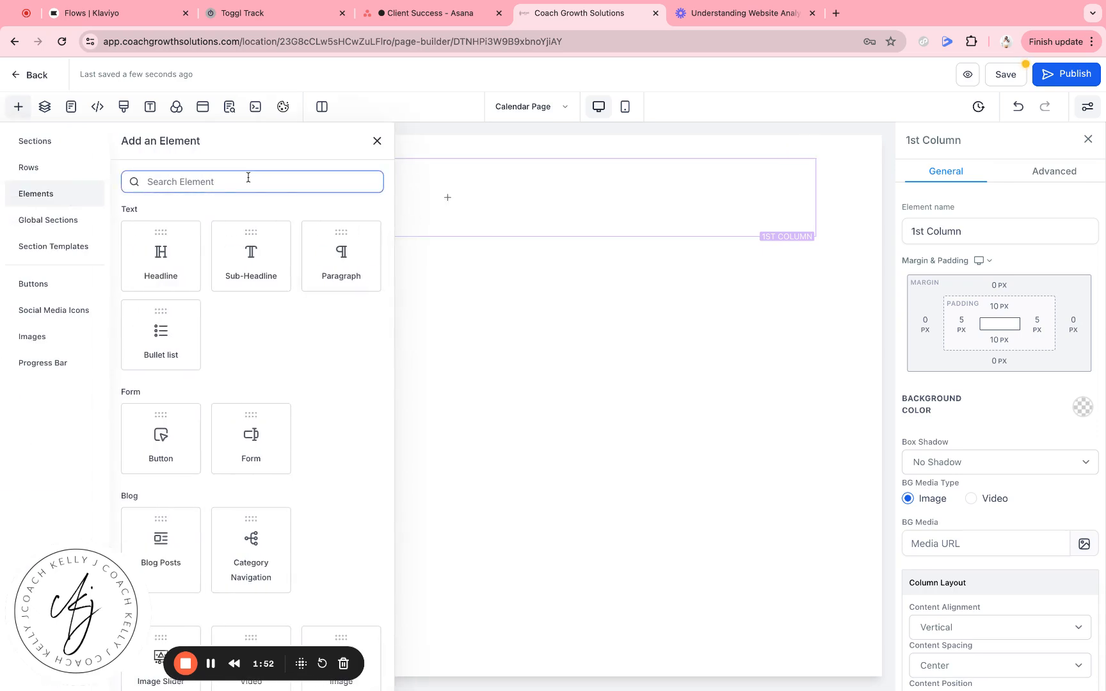
text(ca)
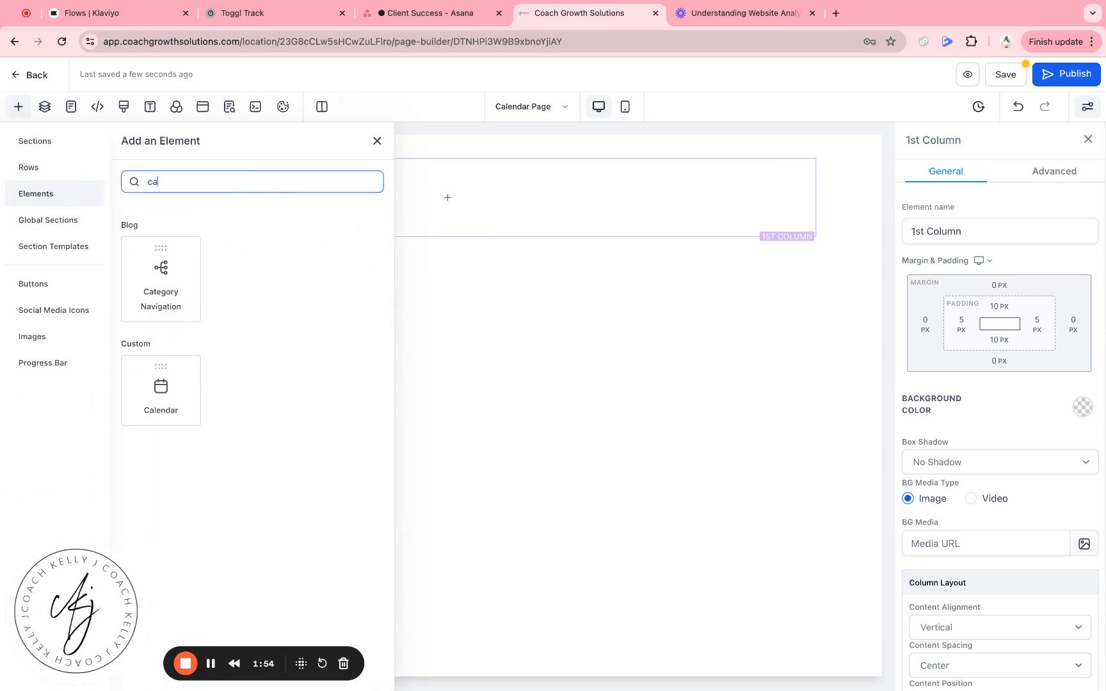
click(177, 386)
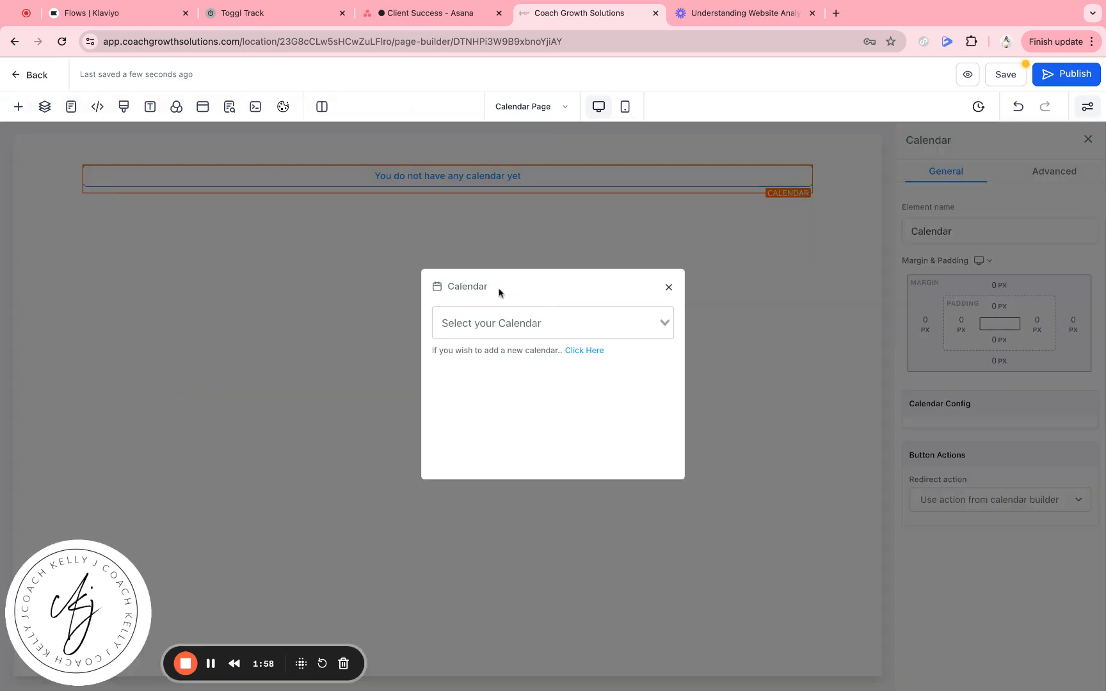
click(501, 323)
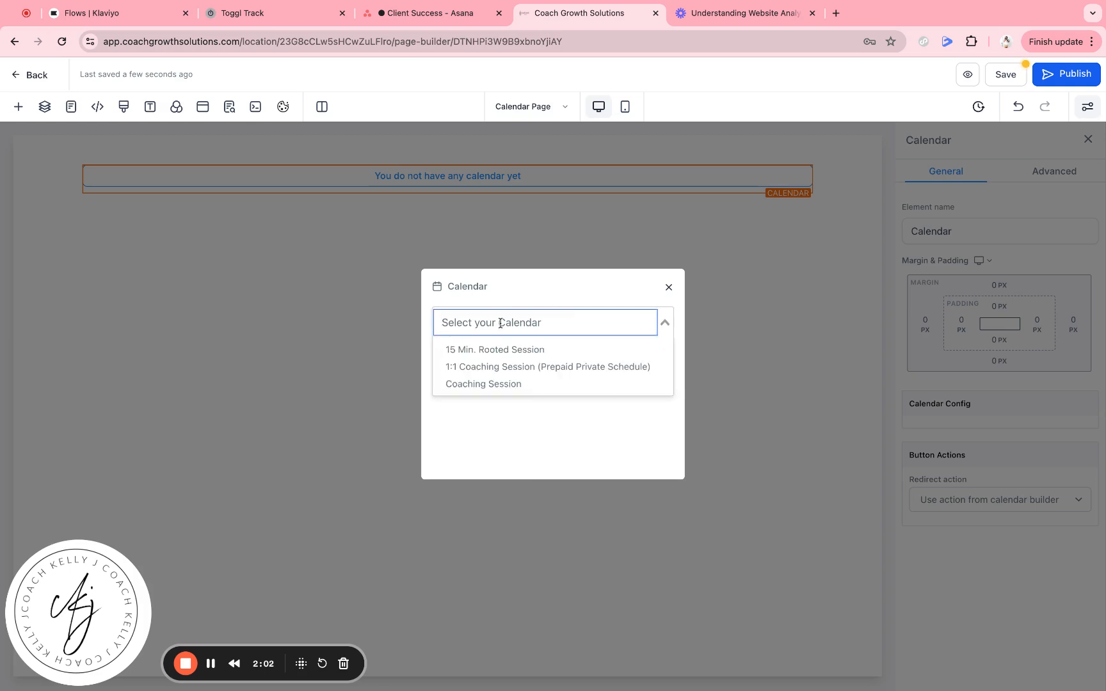
click(503, 350)
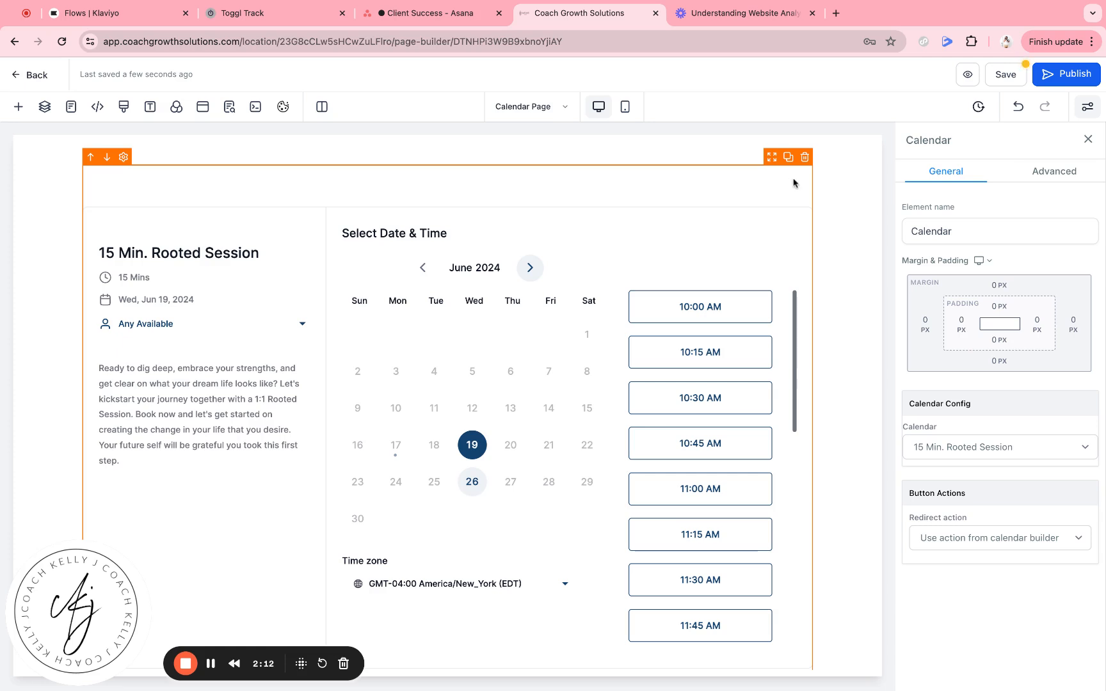
click(1005, 76)
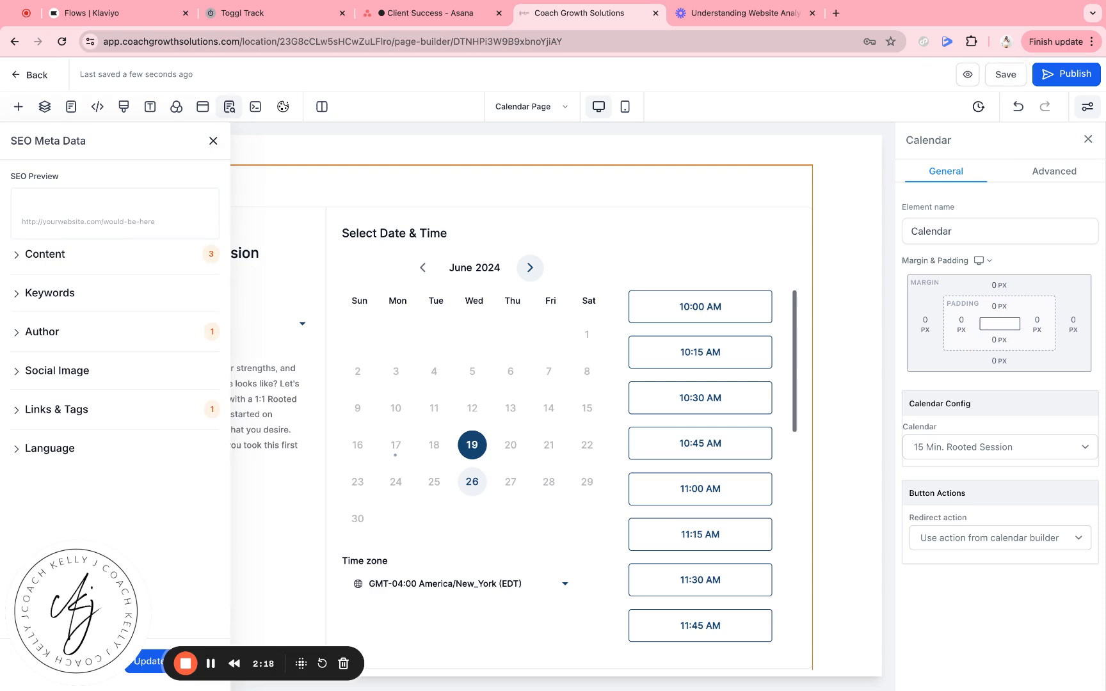
click(214, 141)
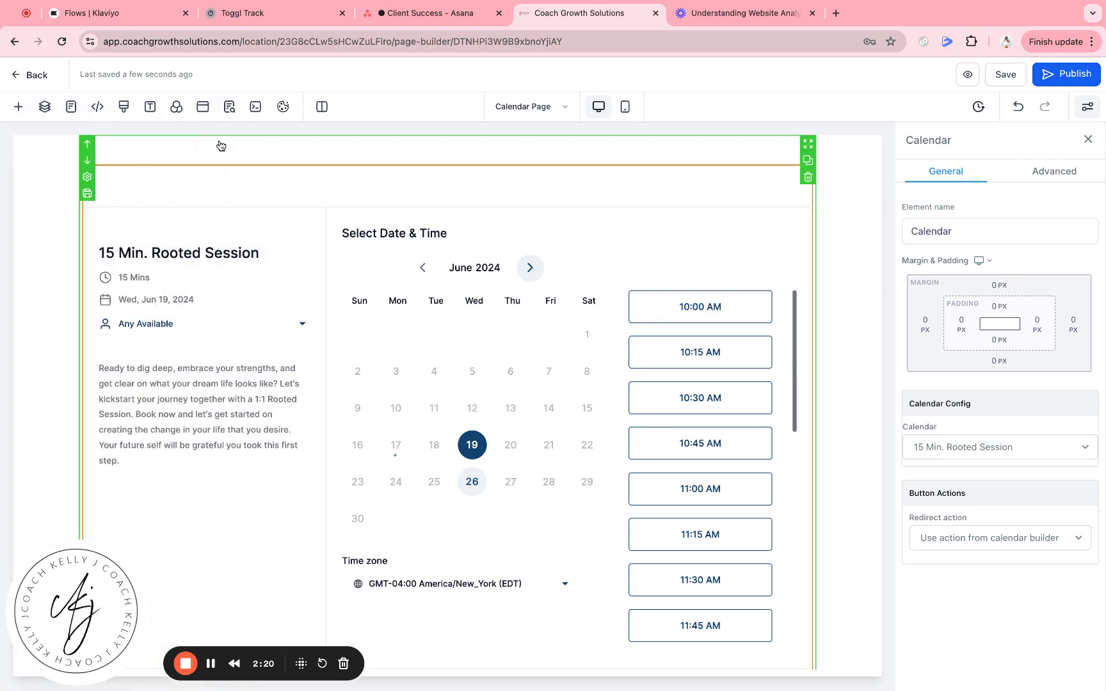
Step: Insert a Video element directly below the calendar on the page
scroll(463, 221, down, 3)
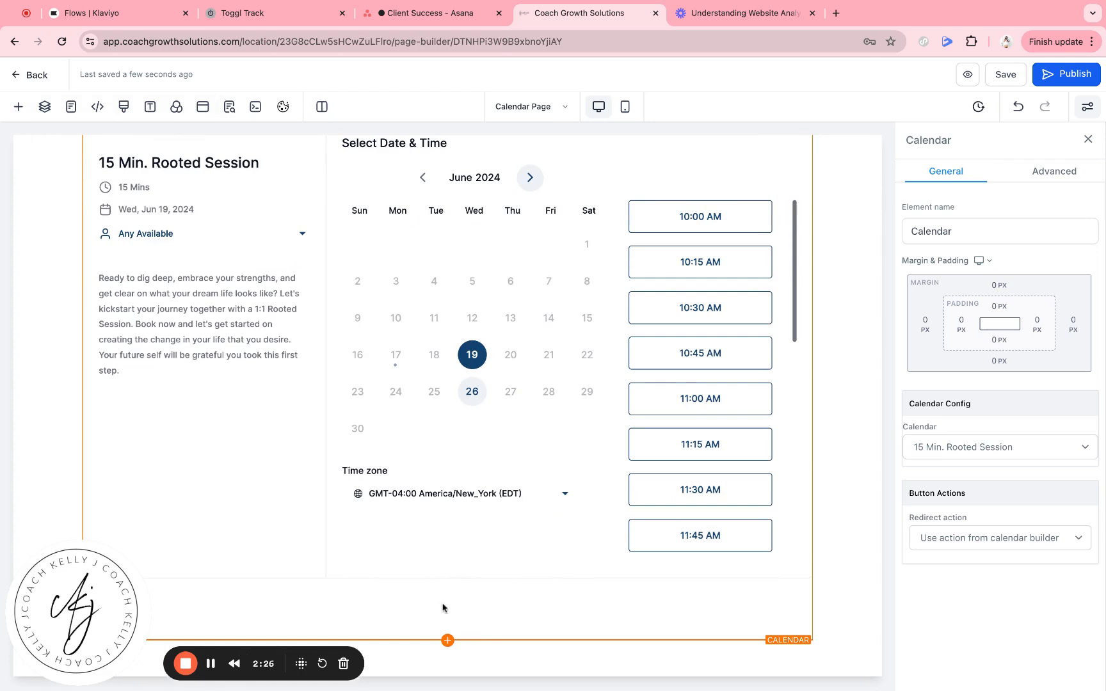
click(447, 640)
click(178, 183)
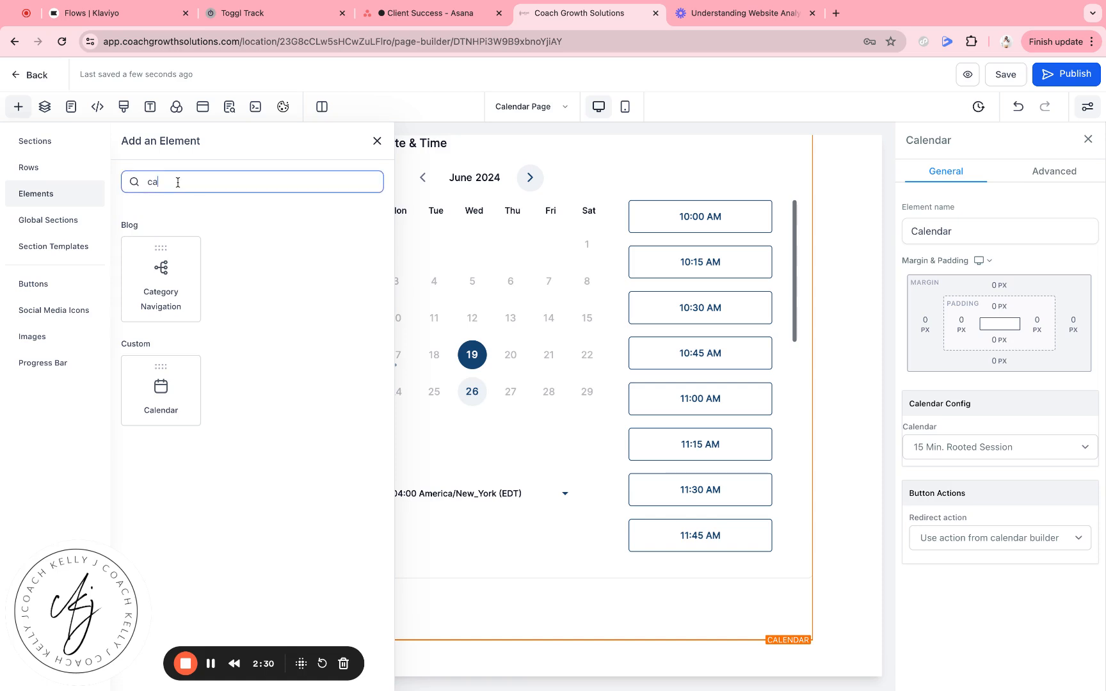
double_click(178, 182)
text(vide)
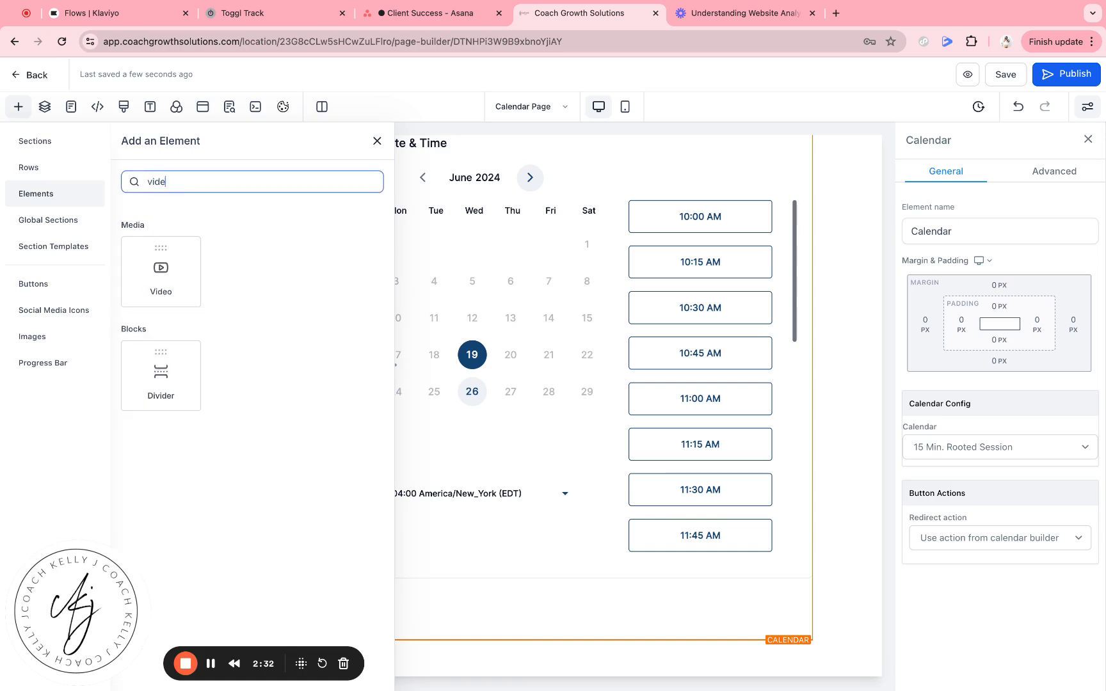
click(150, 280)
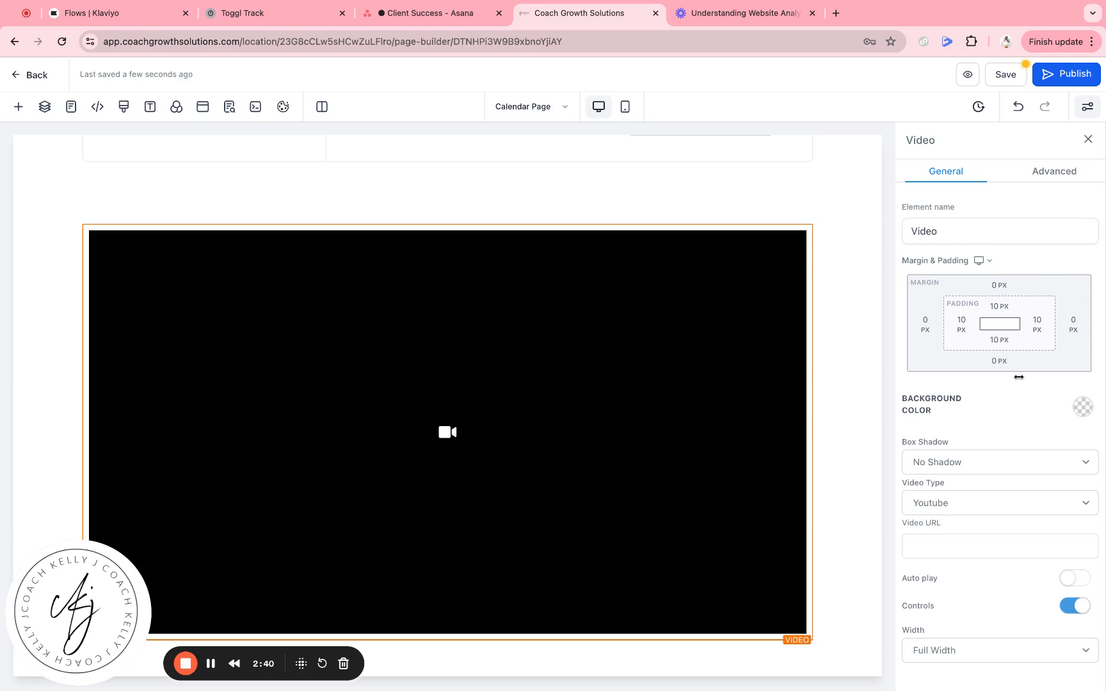
Step: Set the video element's type to Hosted Video
scroll(1018, 376, down, 1)
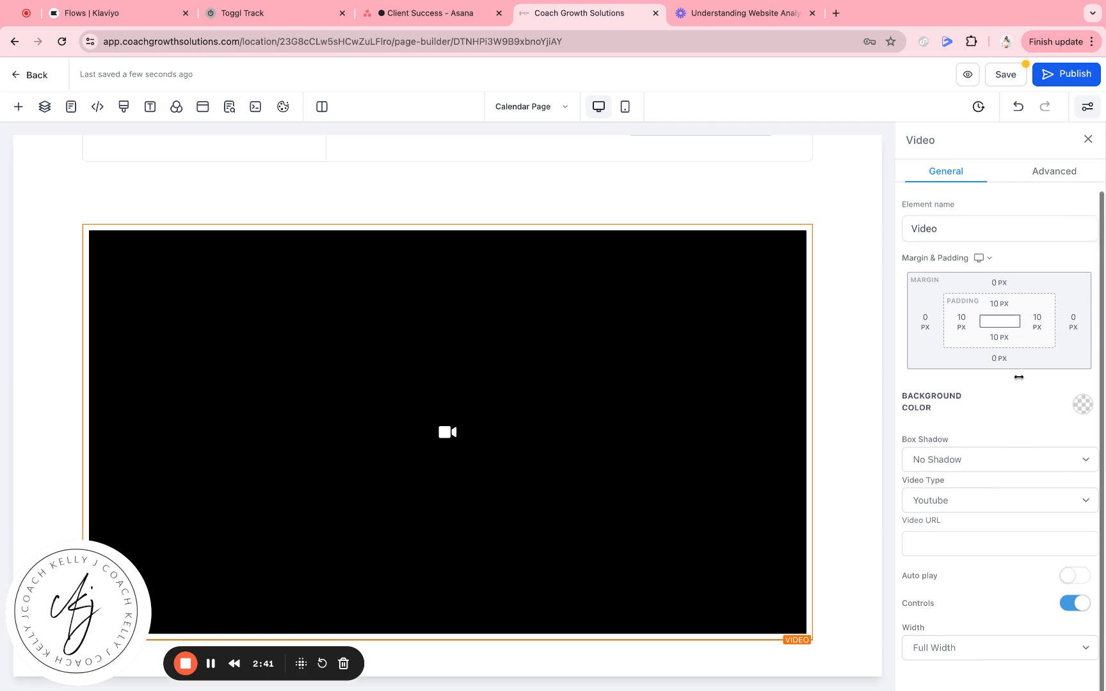
click(956, 500)
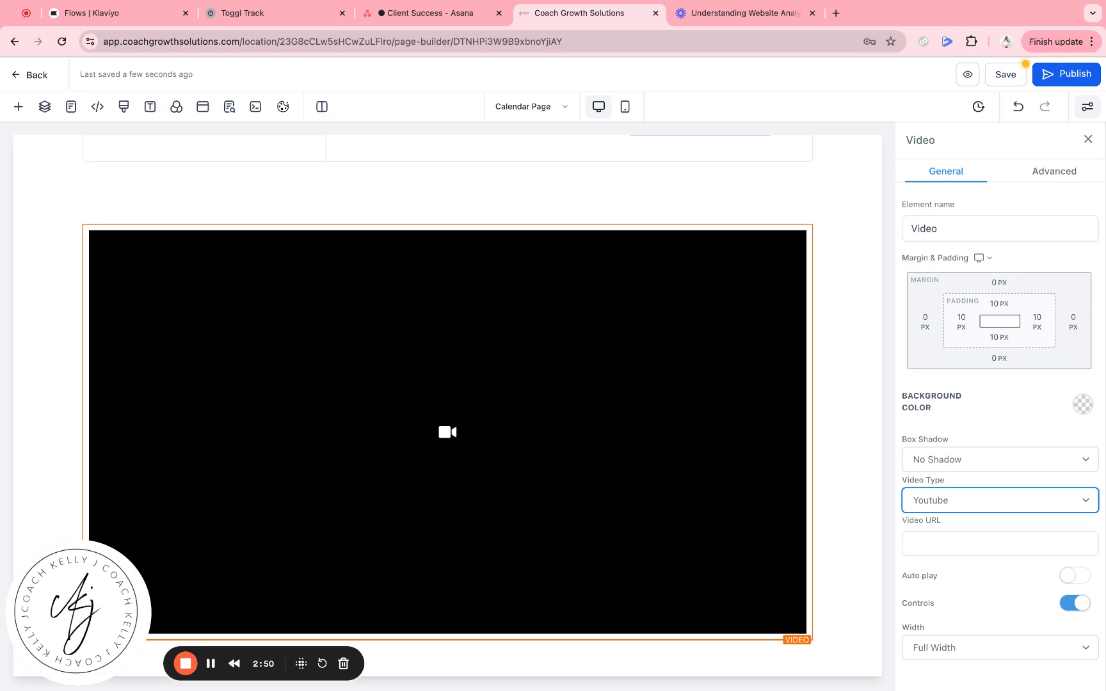
click(947, 580)
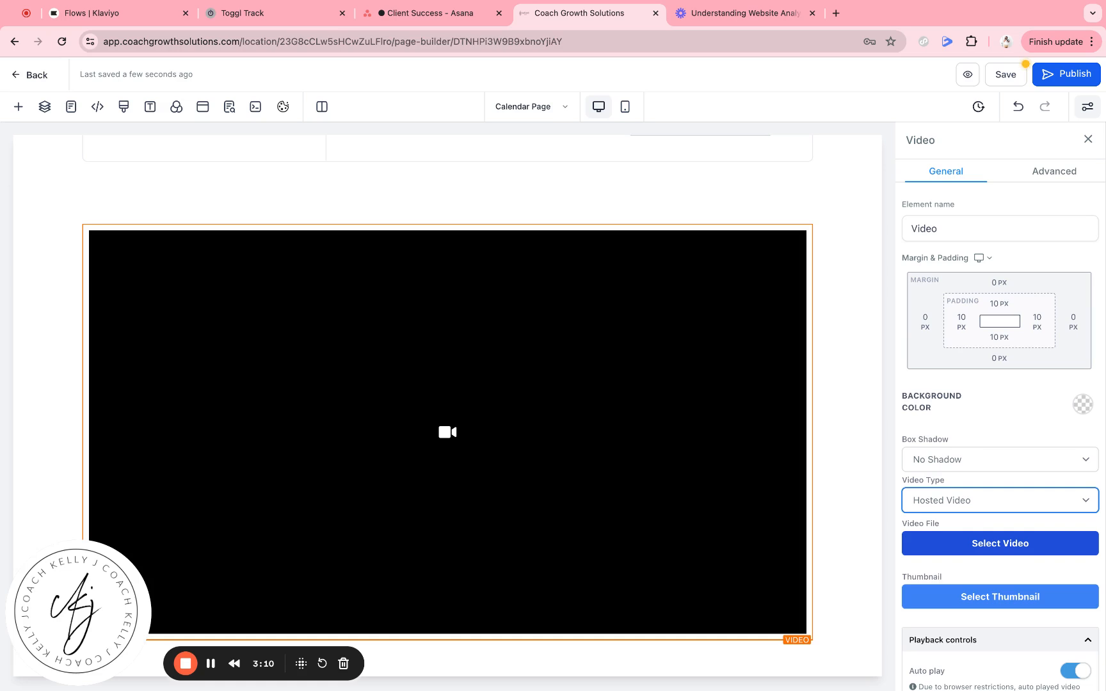
Step: View the media library for the video file, return without choosing one, and save the page
click(1000, 544)
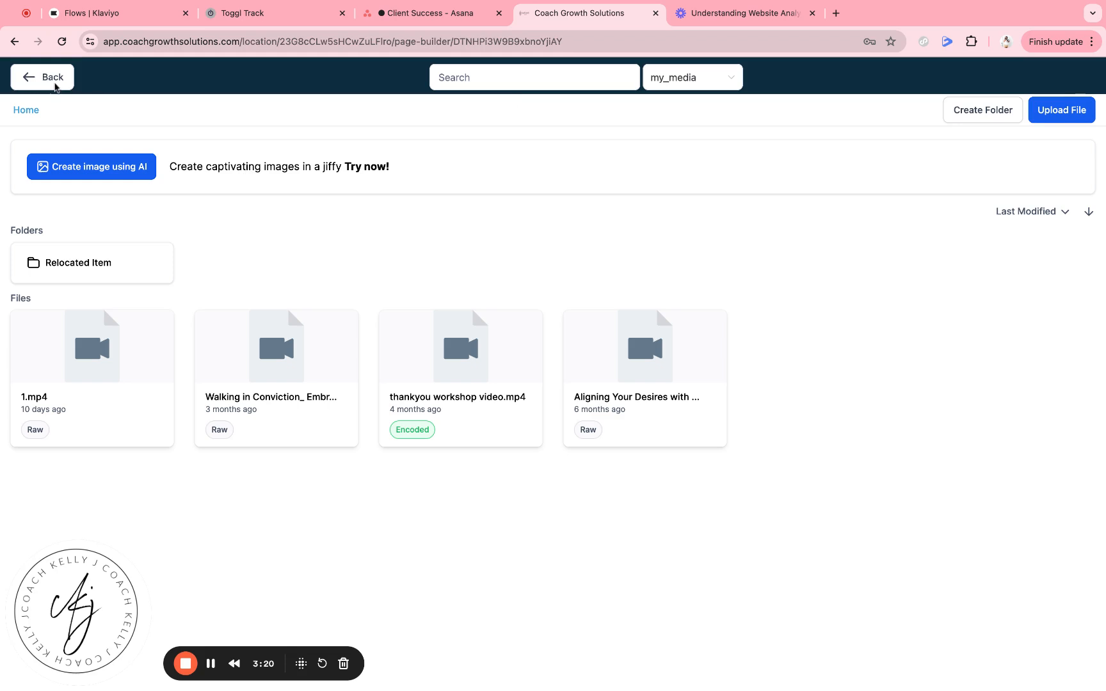
click(45, 78)
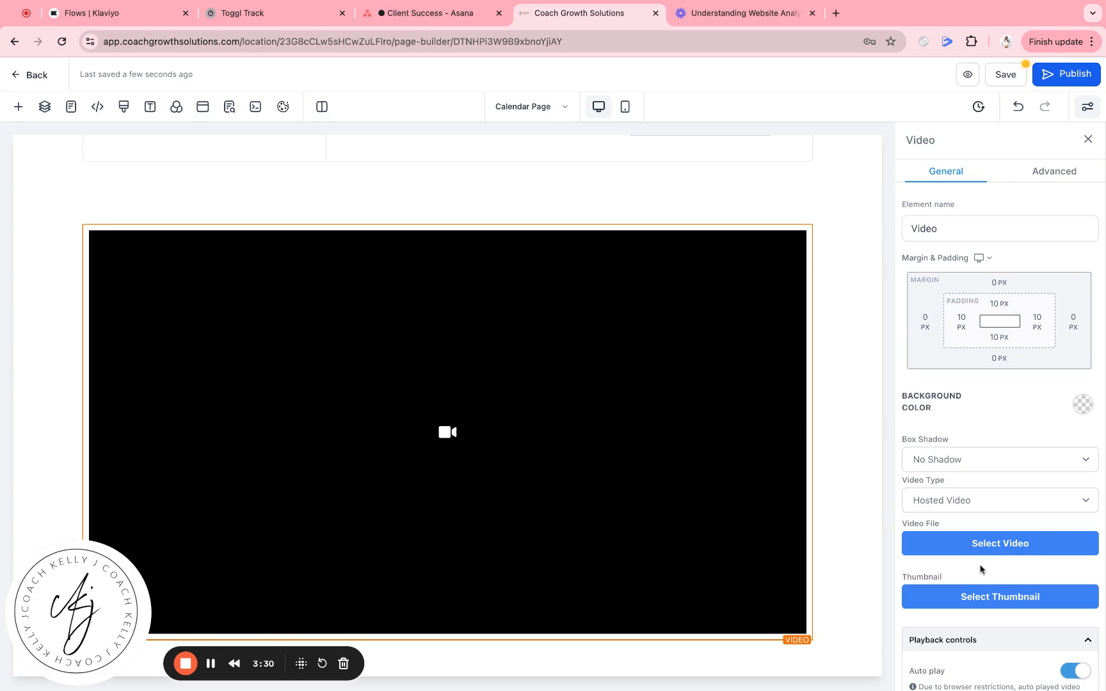
click(1003, 76)
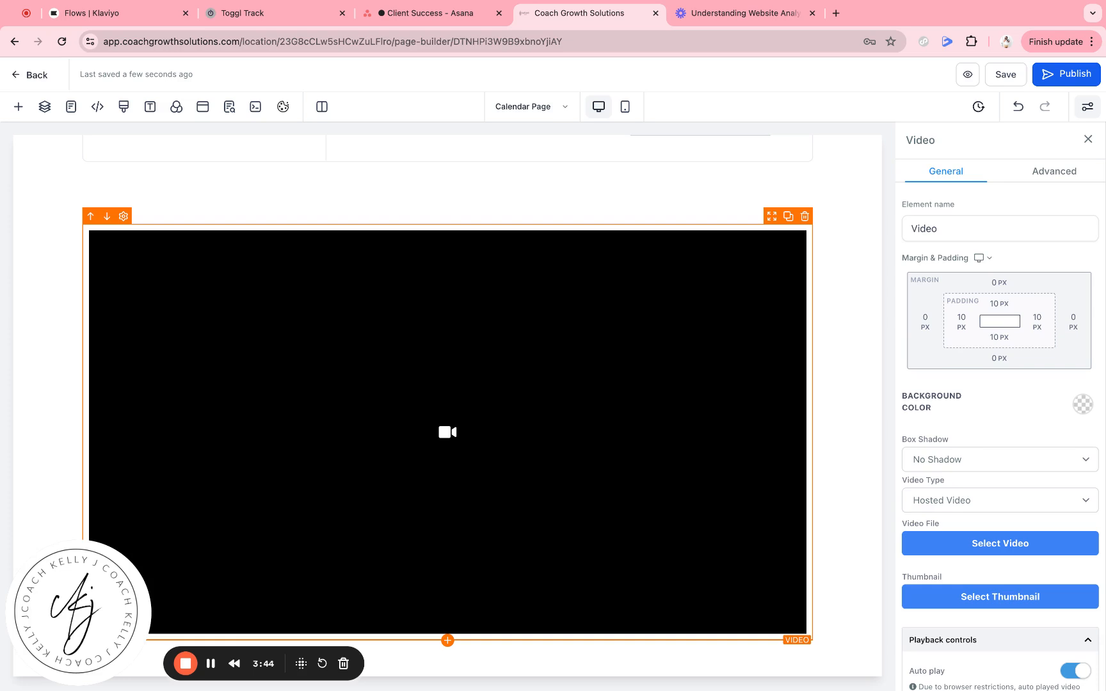
Step: Move the video element above the calendar, review the page layout, and save the page
click(91, 220)
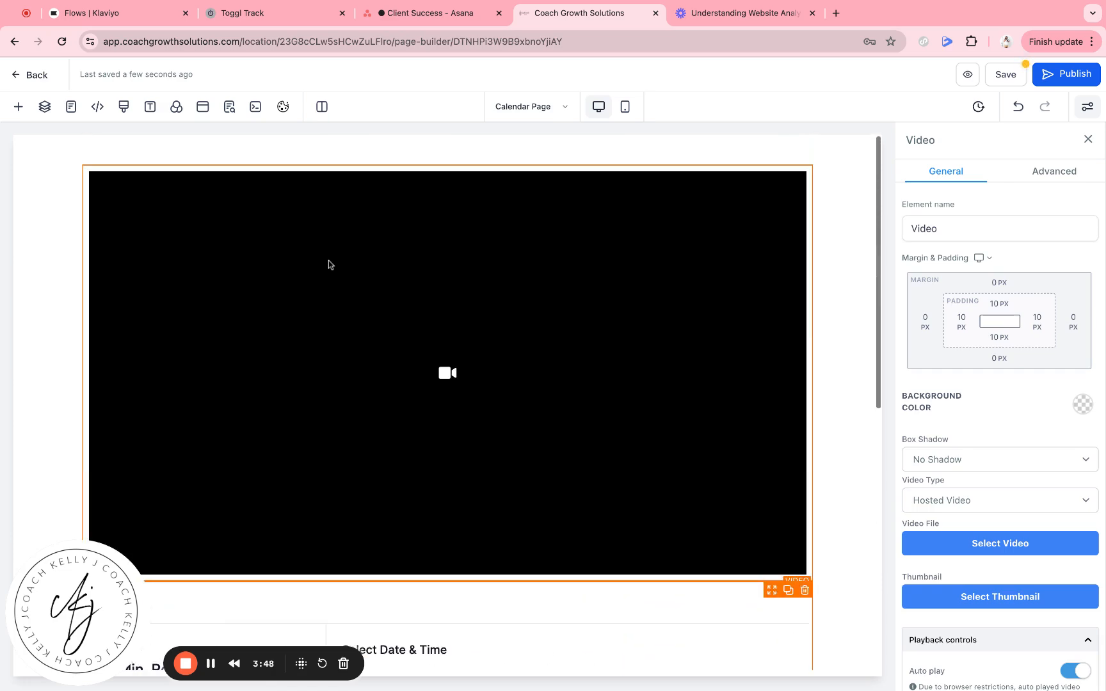
scroll(328, 264, down, 7)
scroll(344, 280, up, 5)
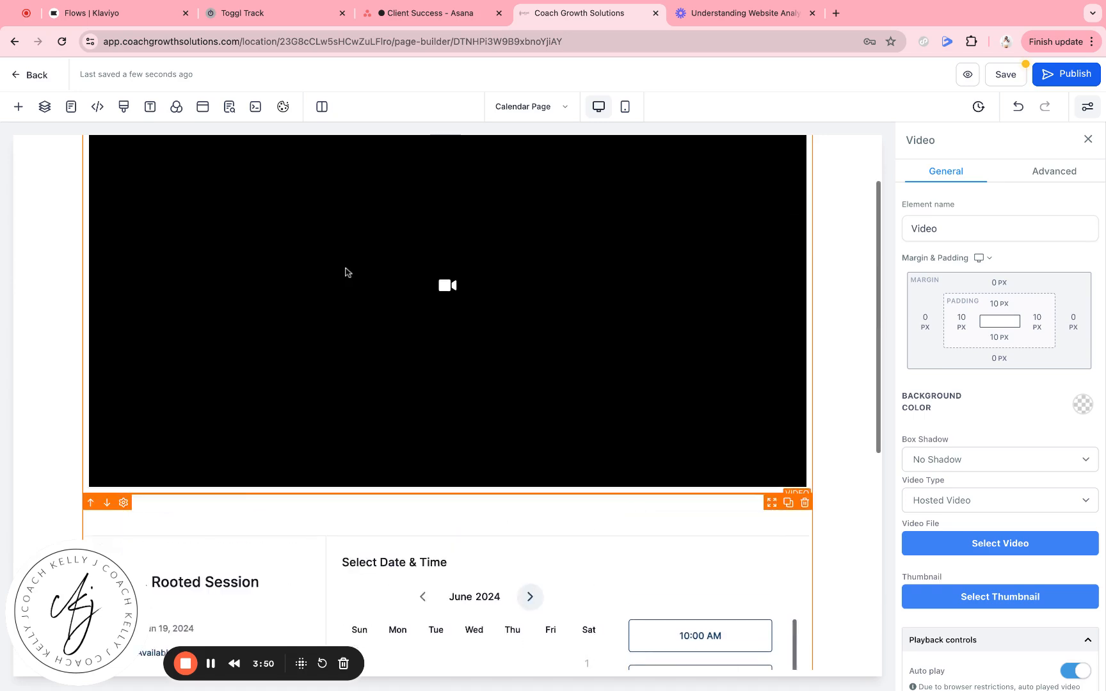
scroll(708, 246, down, 8)
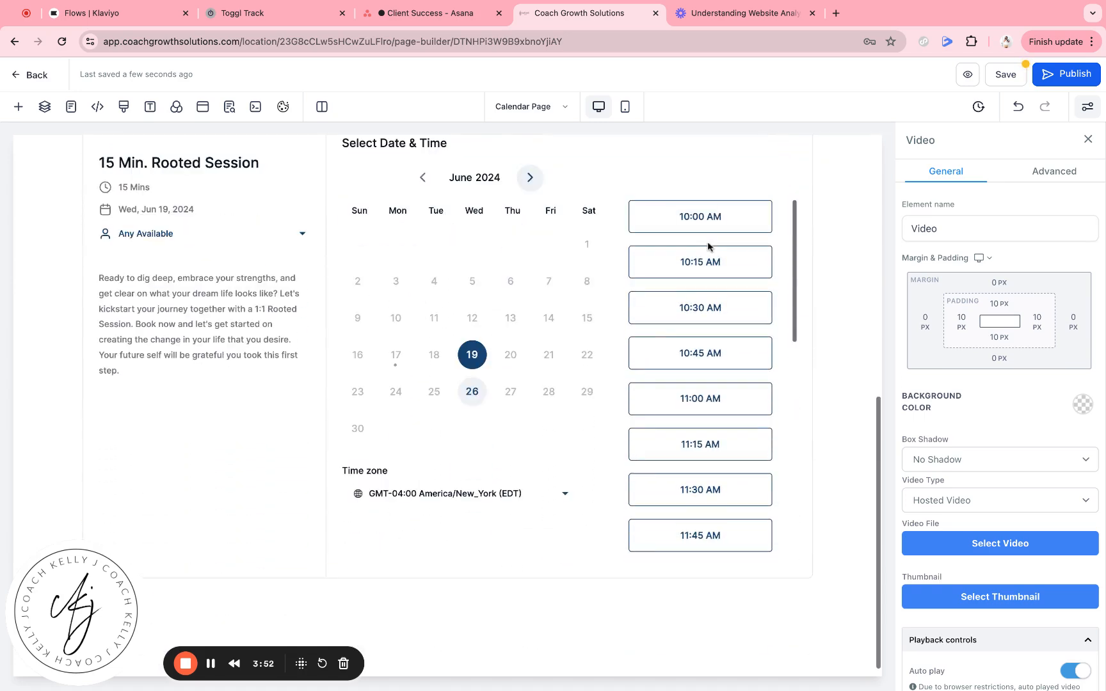
scroll(709, 247, up, 8)
scroll(707, 245, down, 8)
scroll(707, 245, up, 8)
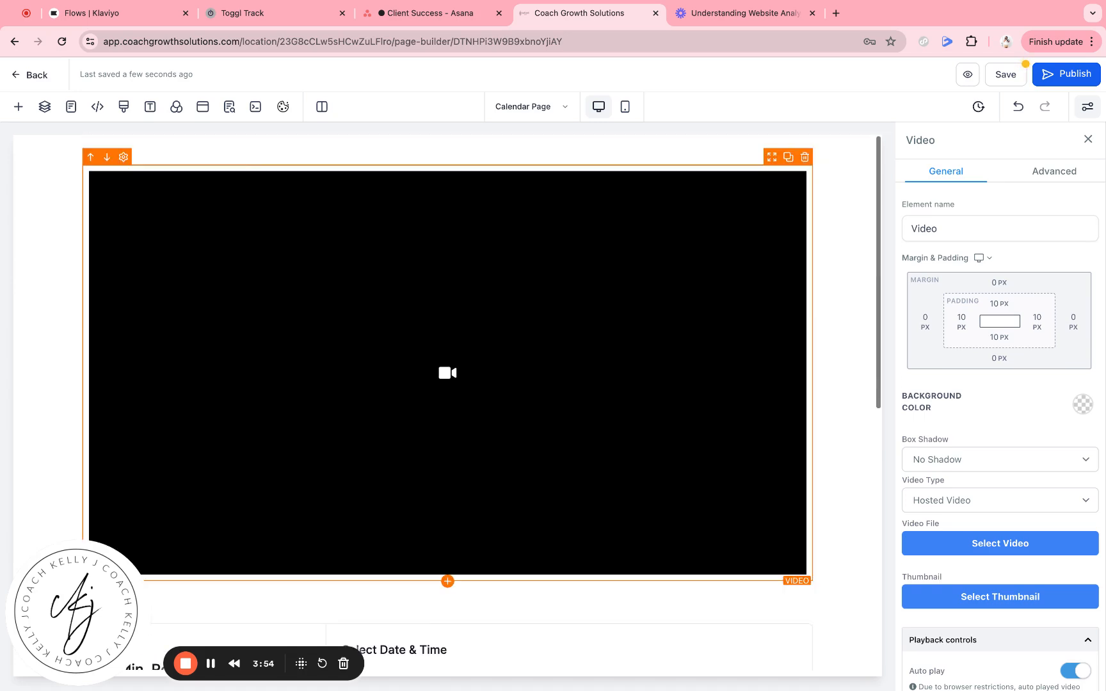
click(1018, 75)
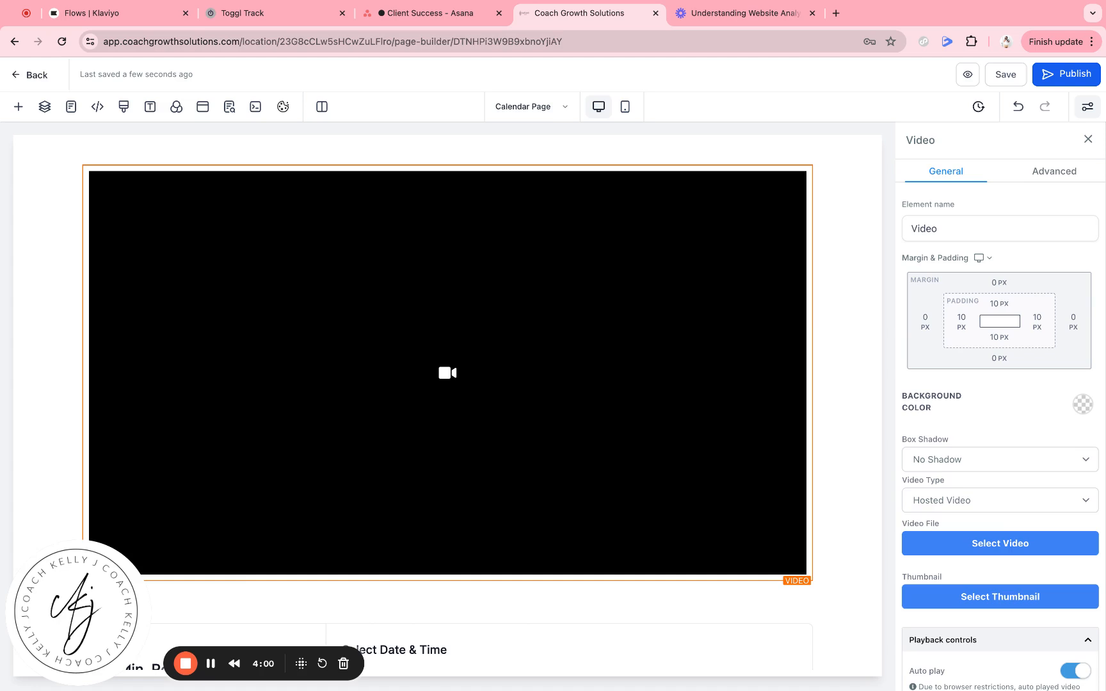
click(1062, 76)
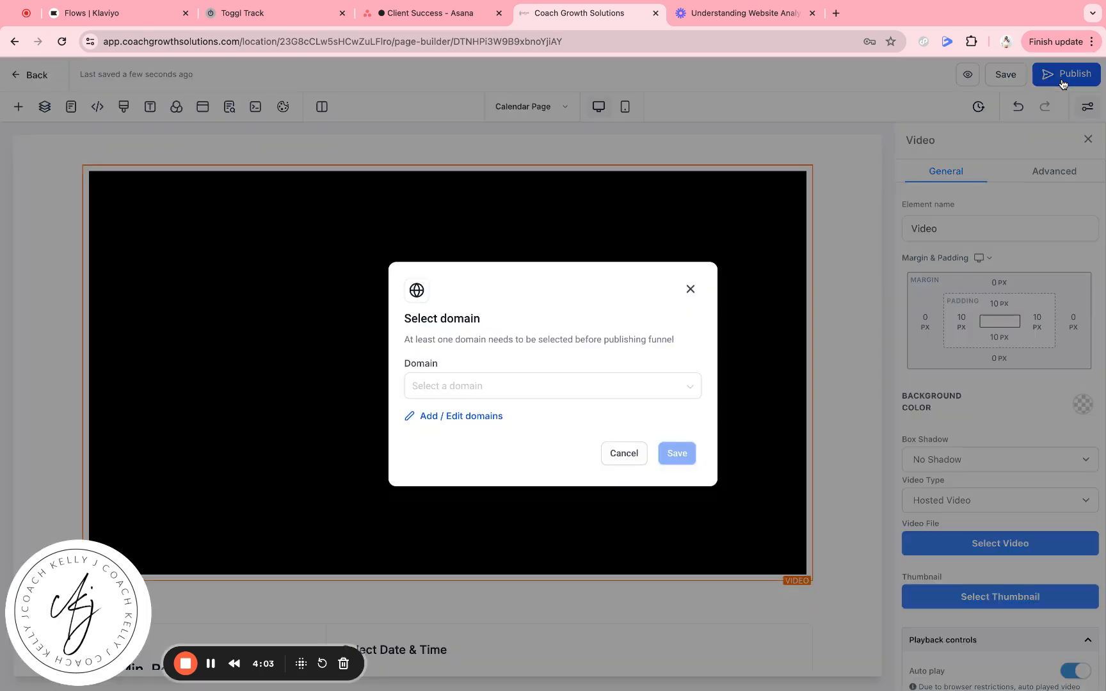
click(656, 383)
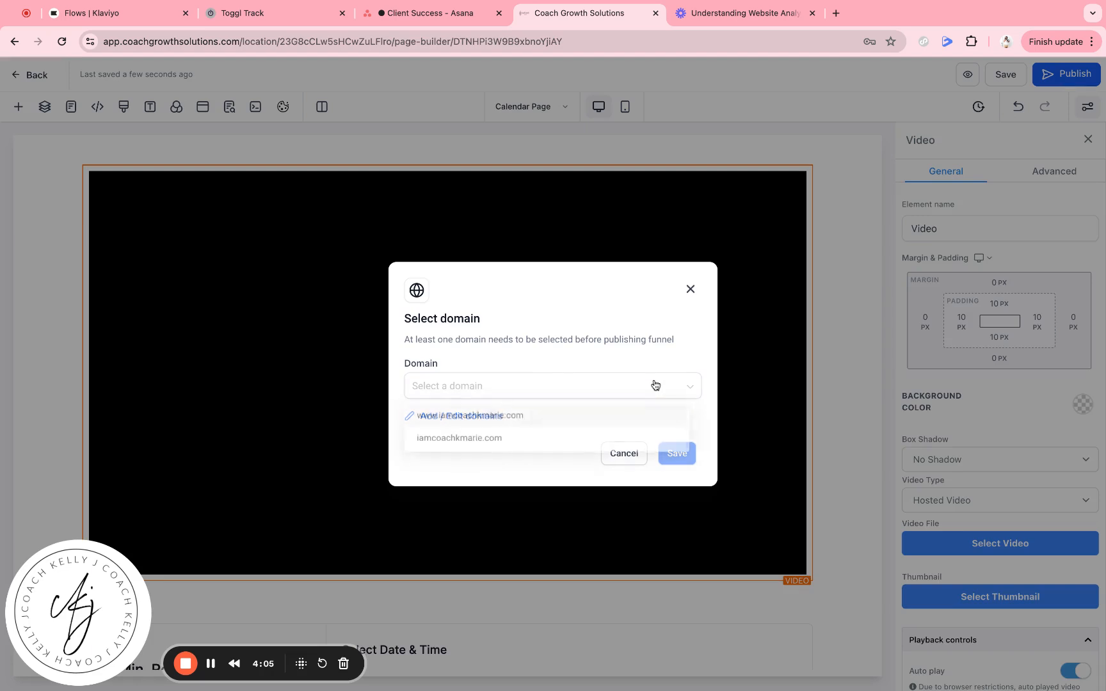
click(578, 417)
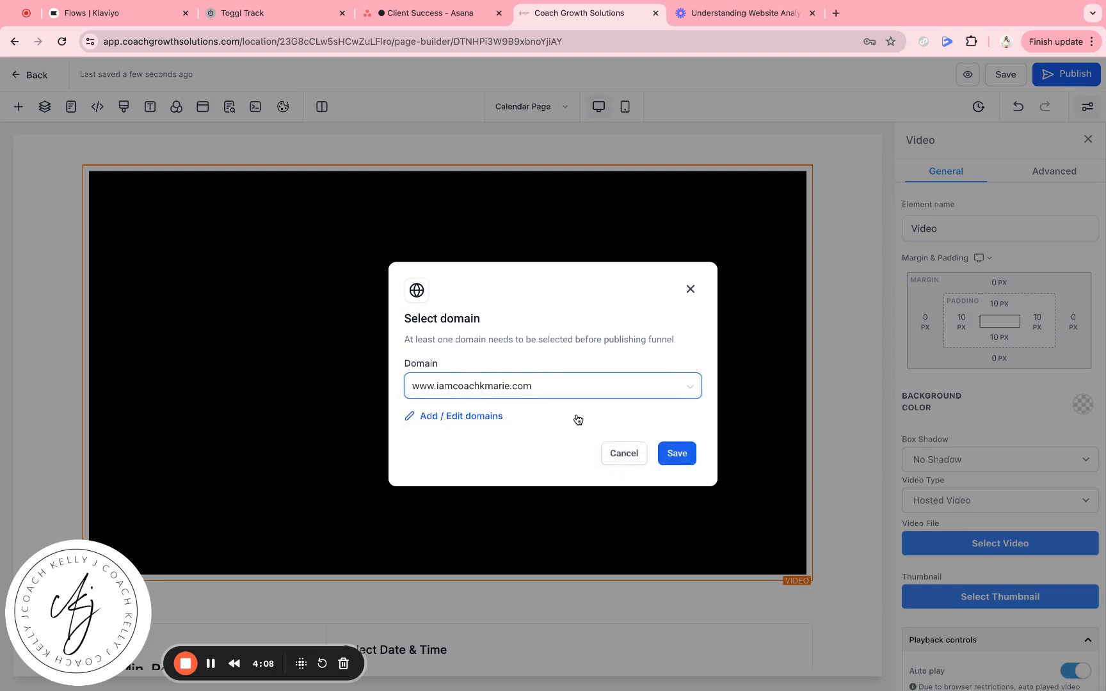
click(680, 453)
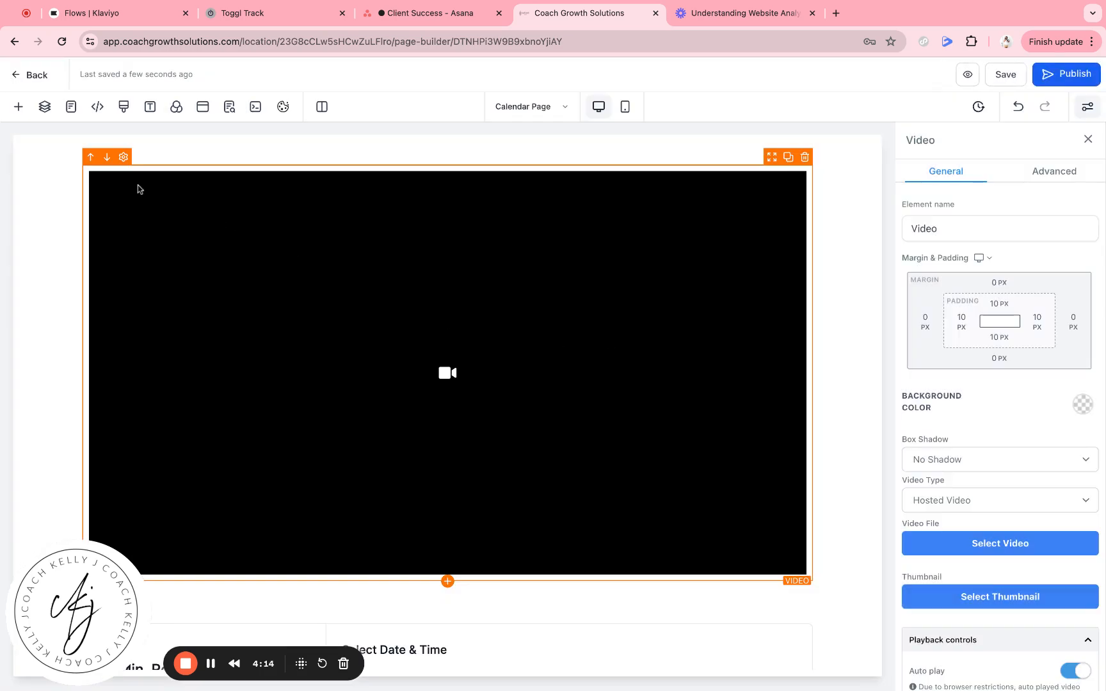
Step: Leave the page builder, review the funnel's page view, opt-in and sales statistics, and return to the funnel steps
click(18, 78)
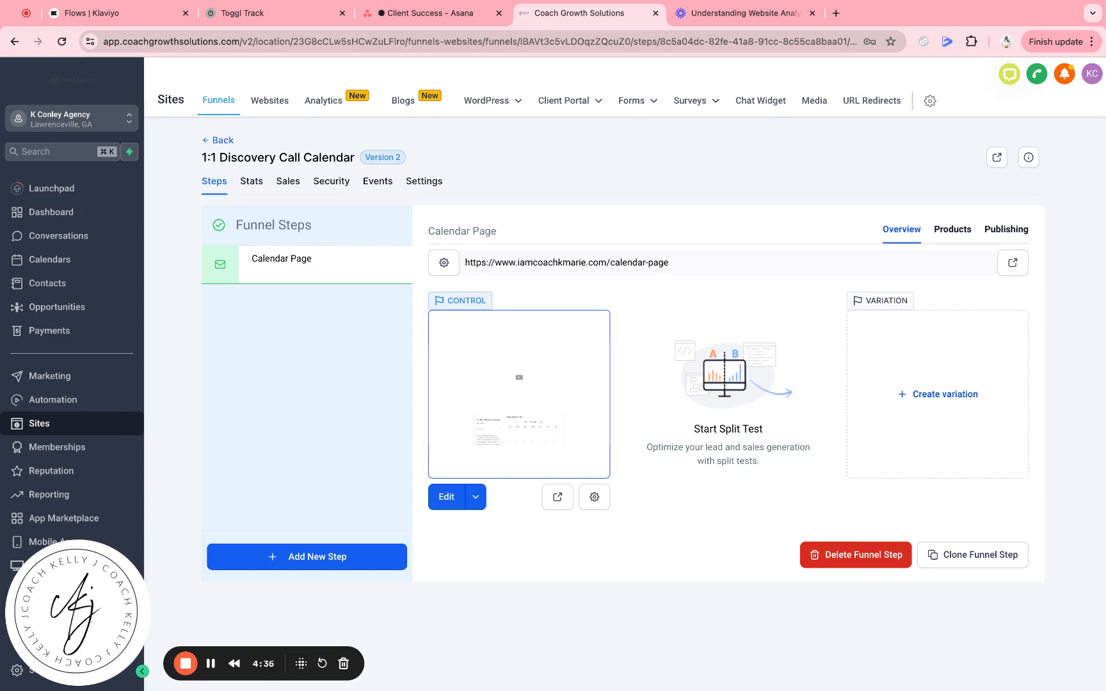
click(250, 183)
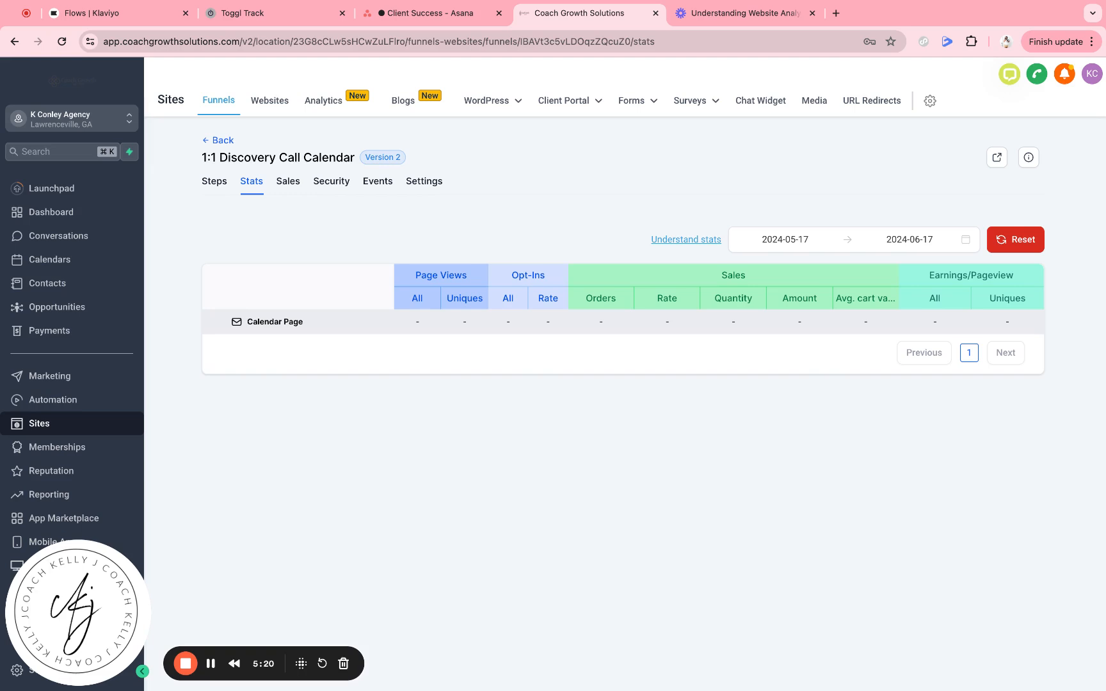
click(217, 183)
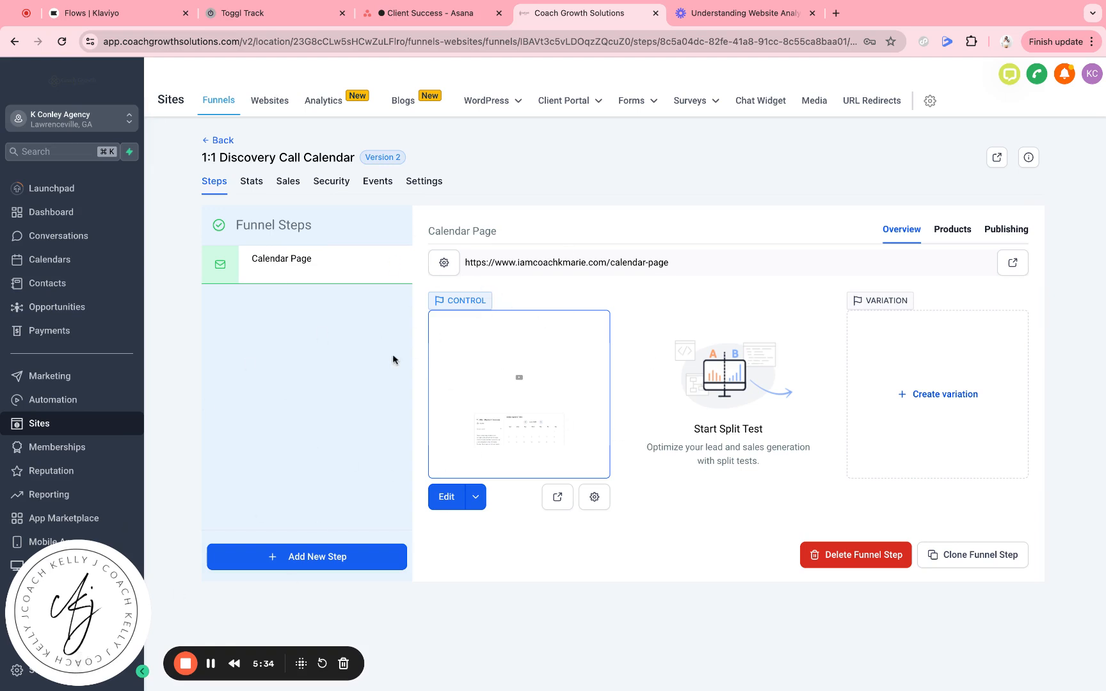
Step: View the live Calendar Page, examine its video and booking calendar, and close it to return to the funnel
click(558, 498)
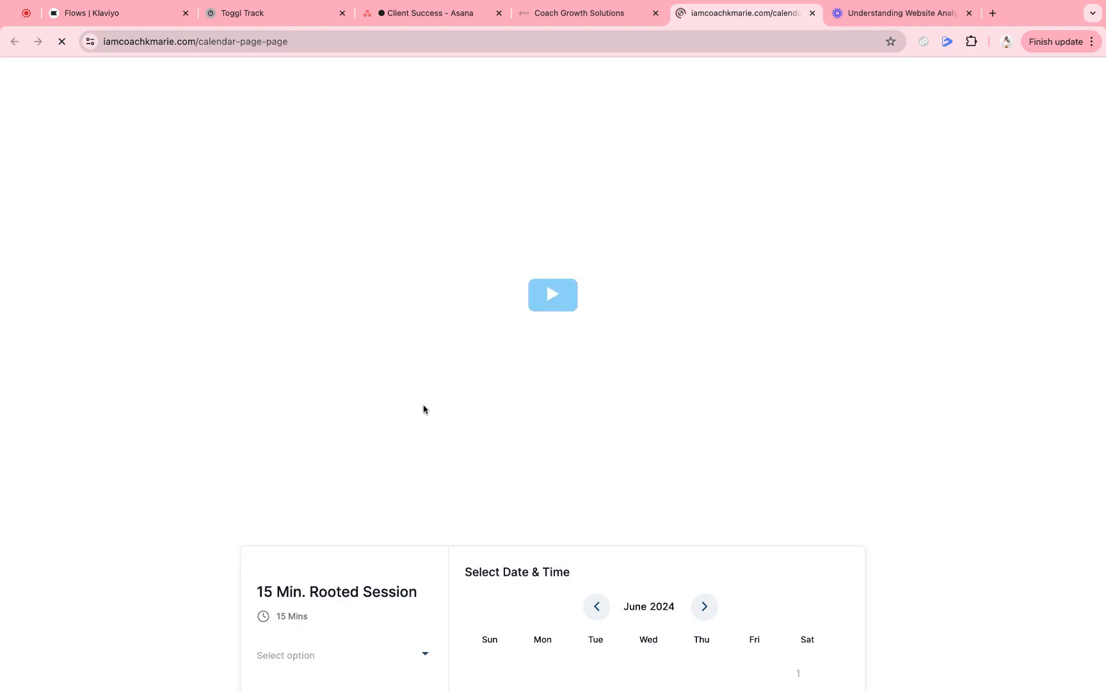
scroll(422, 410, down, 5)
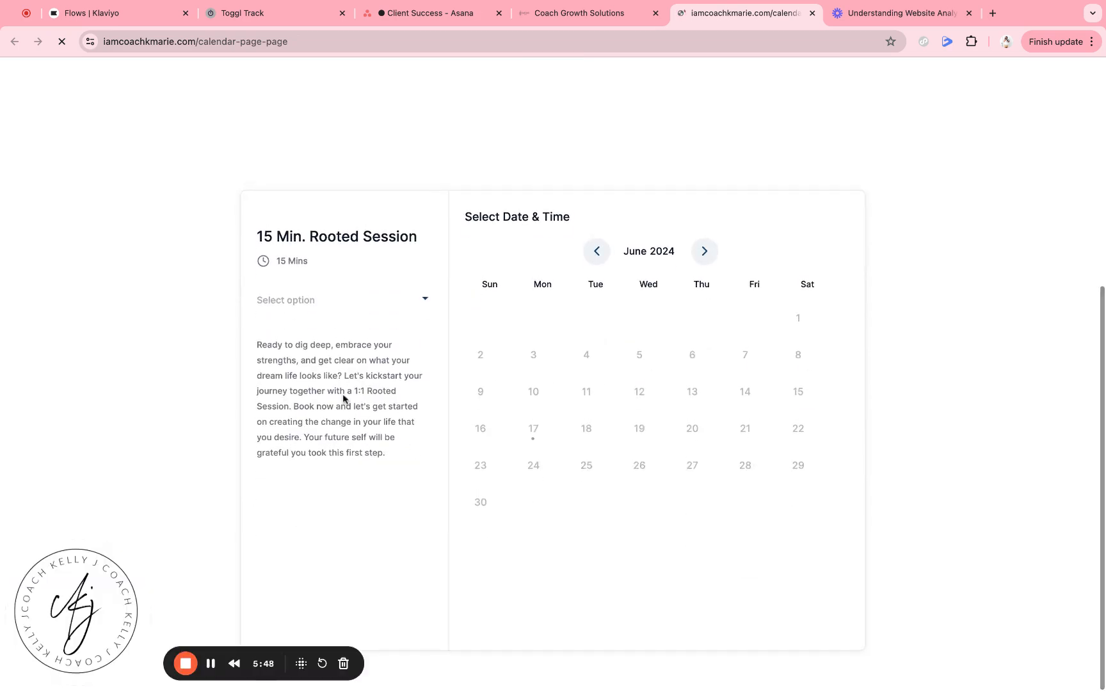
scroll(698, 259, up, 5)
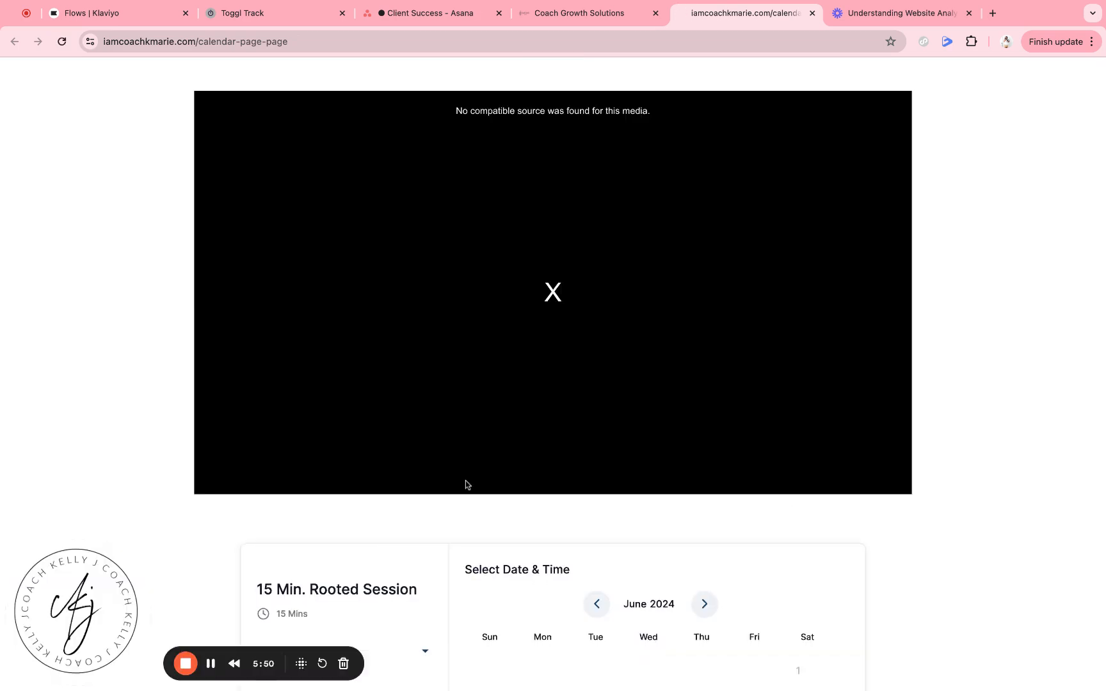
scroll(441, 487, down, 5)
scroll(276, 556, up, 5)
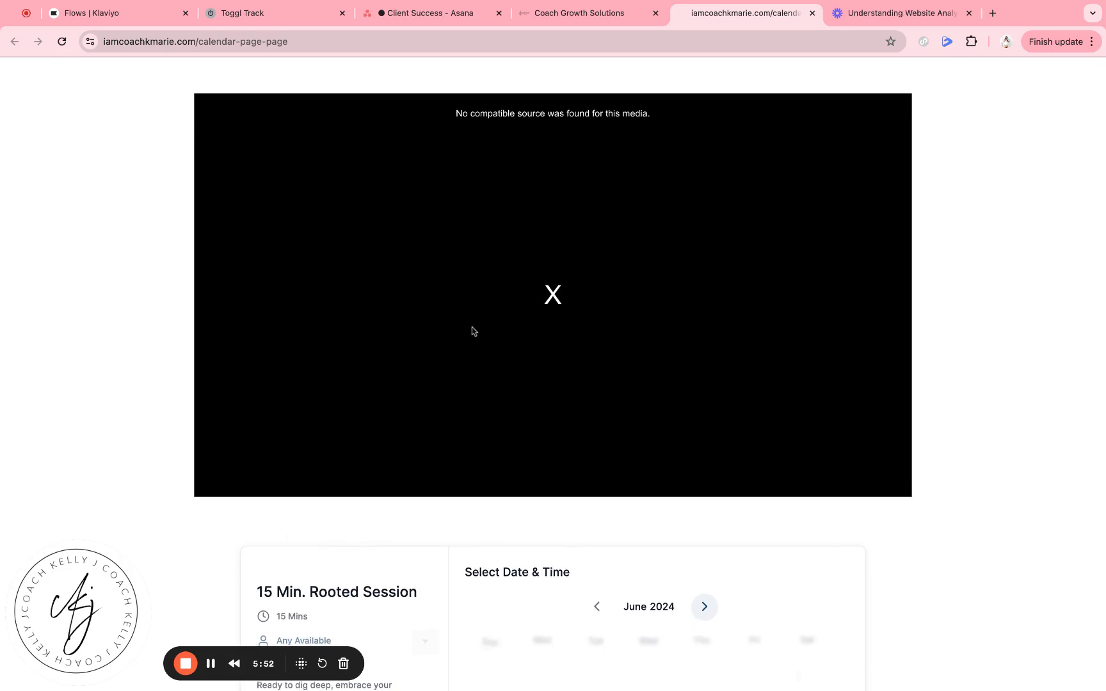
scroll(365, 345, down, 1)
scroll(365, 346, down, 5)
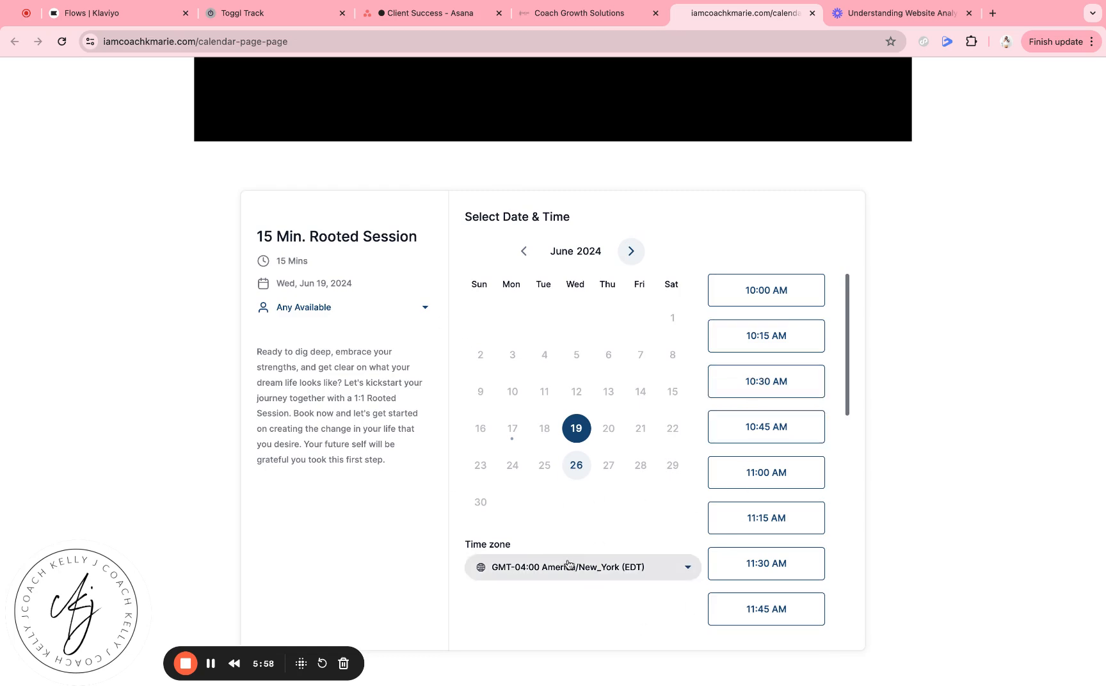
scroll(613, 384, up, 5)
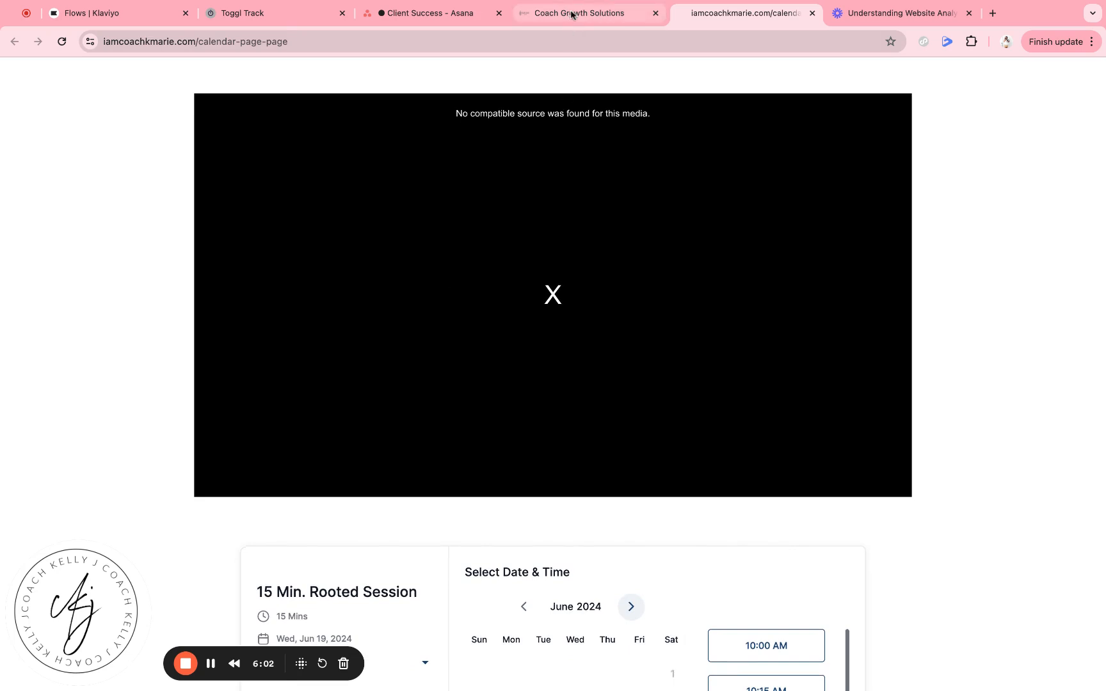
click(812, 12)
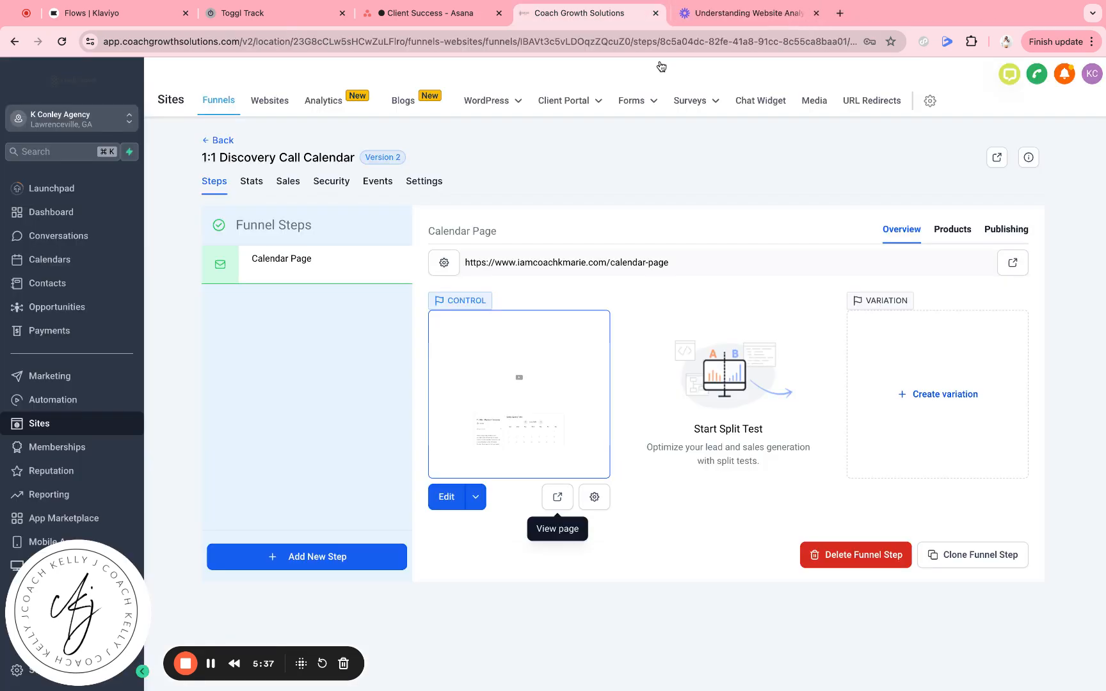
Step: Reopen the funnel's statistics and reload them to check the Calendar Page's traffic
click(259, 186)
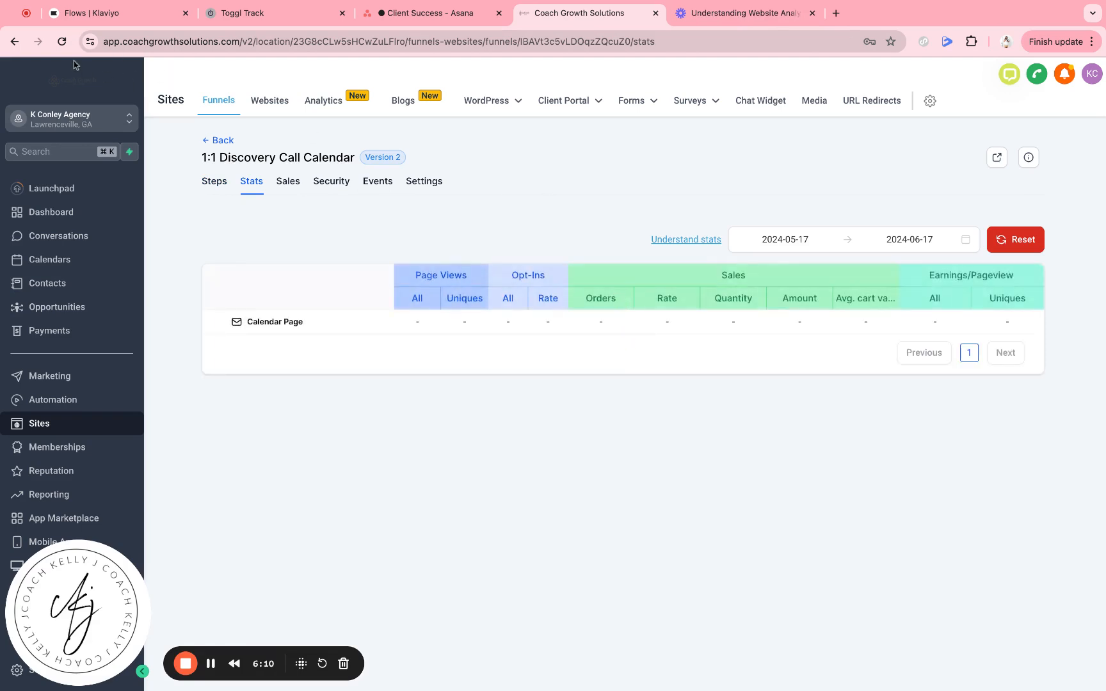
click(63, 43)
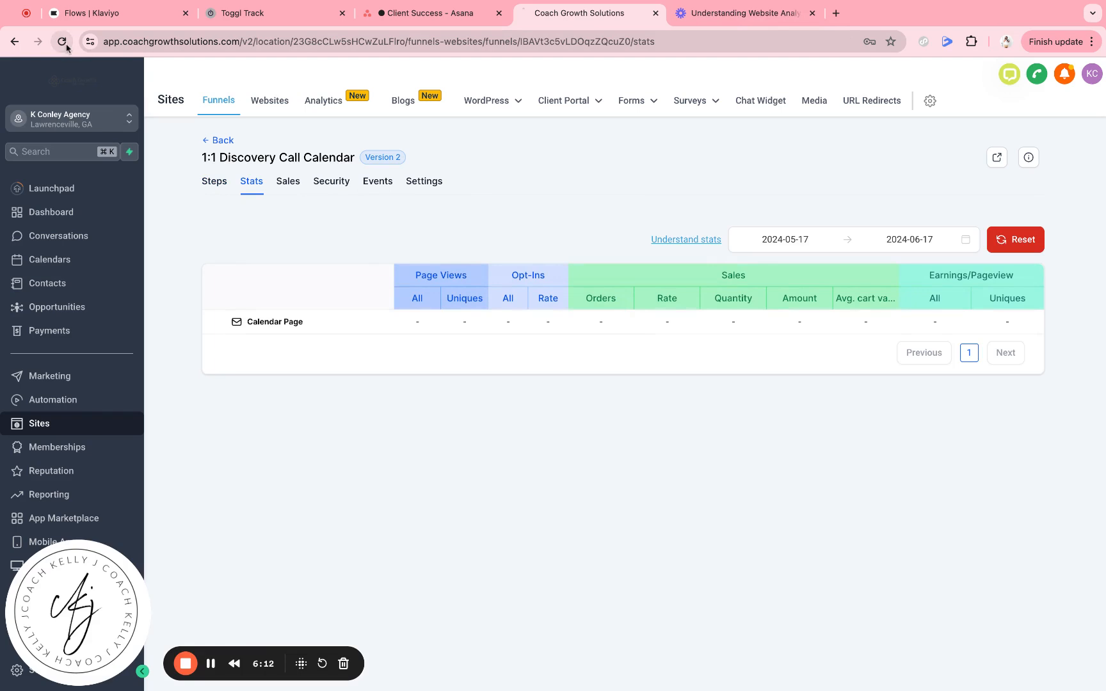